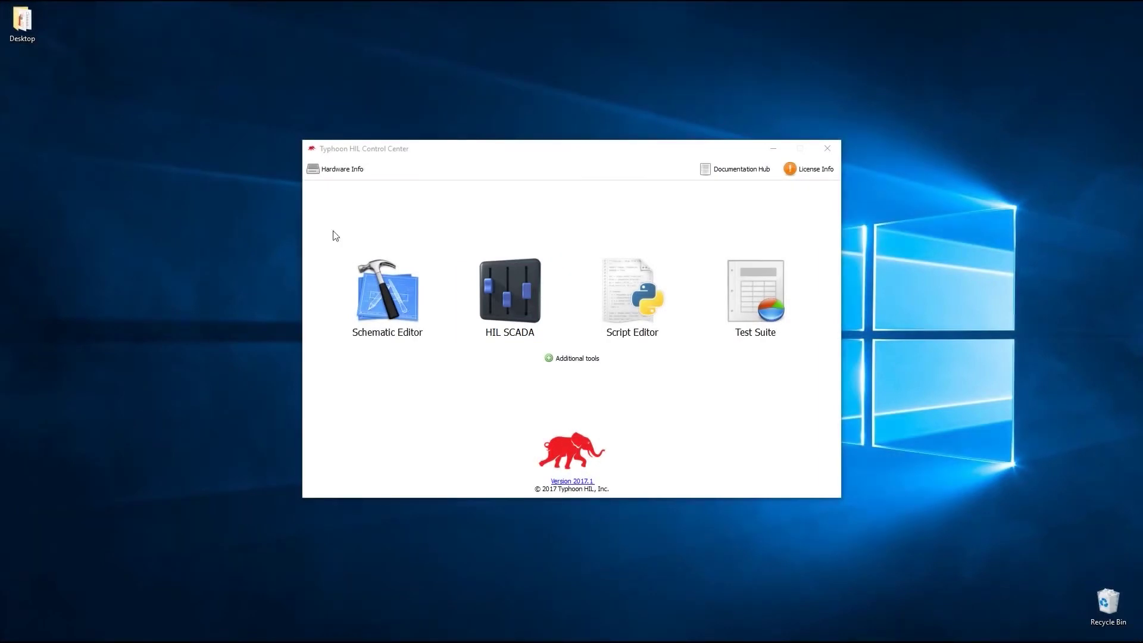
Launch Schematic Editor from the Control Center to reach its recent-files start page
left_click(382, 302)
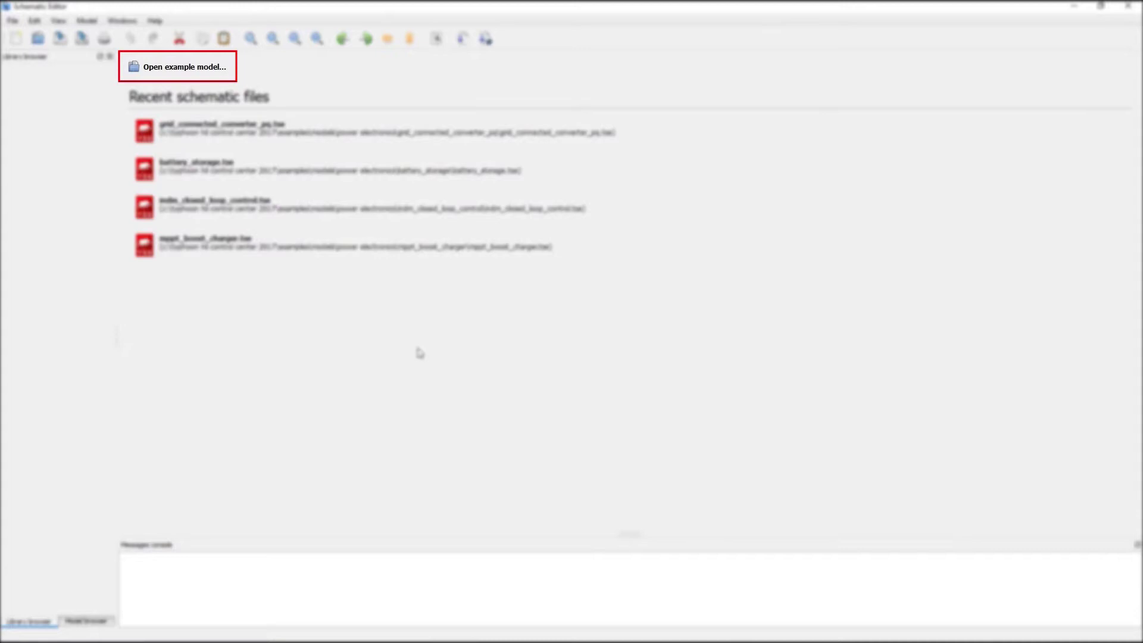
Open the grid_connected_converter_pq.tse example from power electronics > grid_connected_converter_pq
left_click(163, 70)
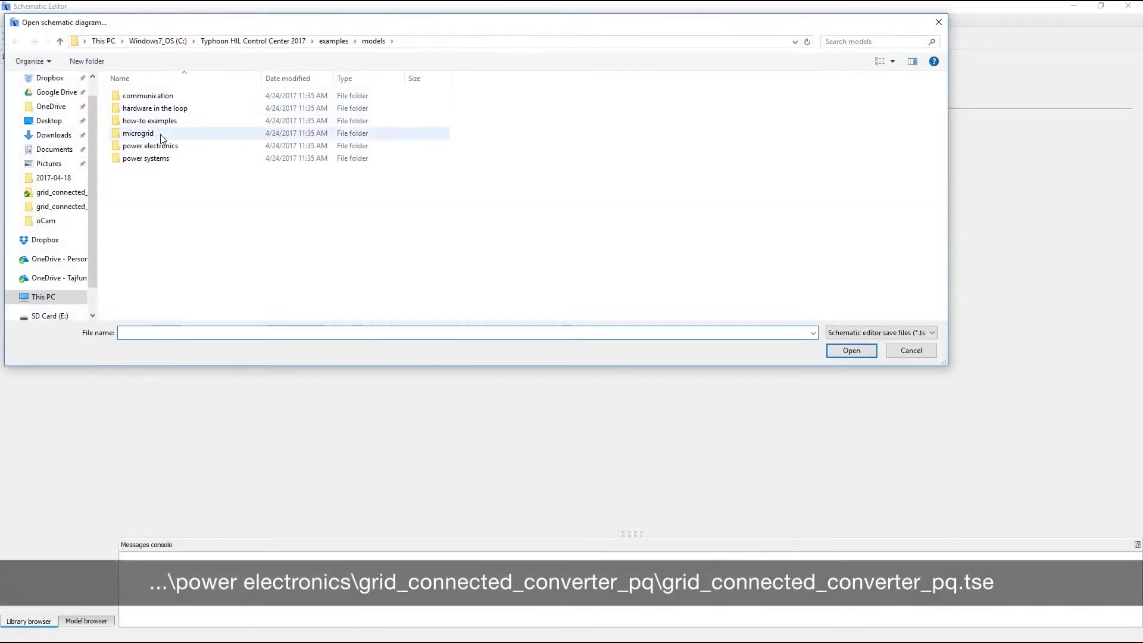
double_click(159, 152)
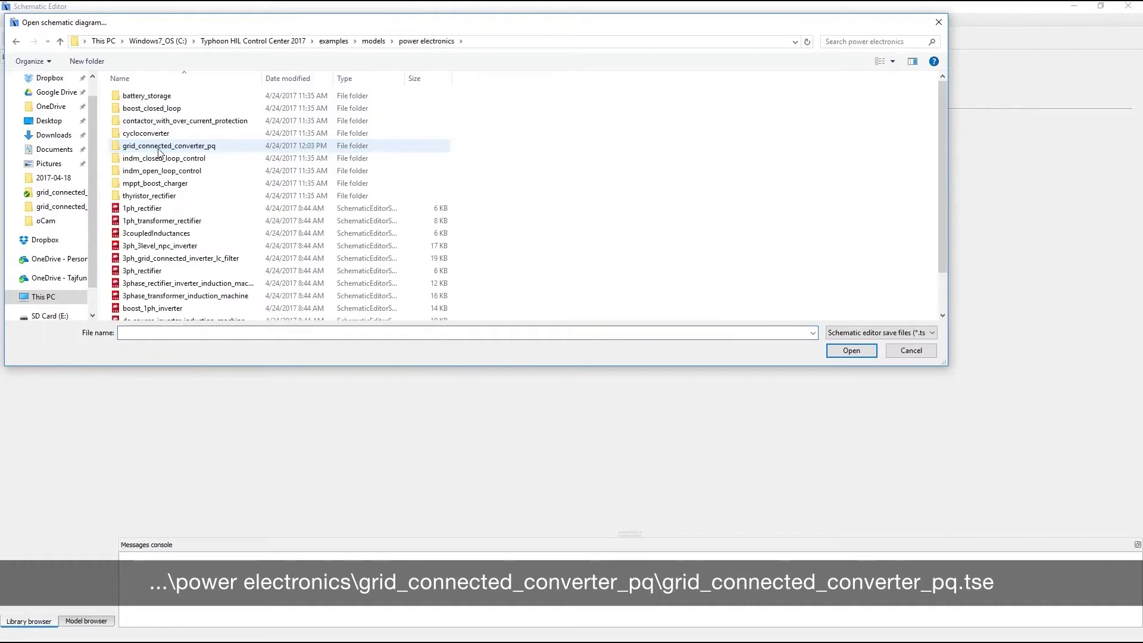
double_click(159, 153)
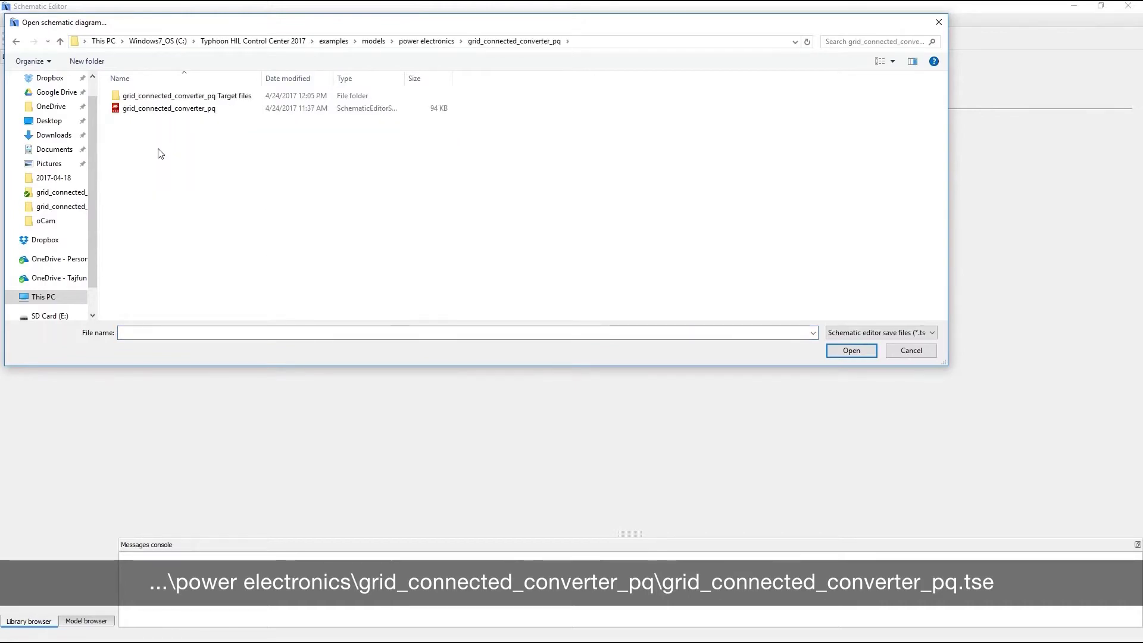
double_click(184, 113)
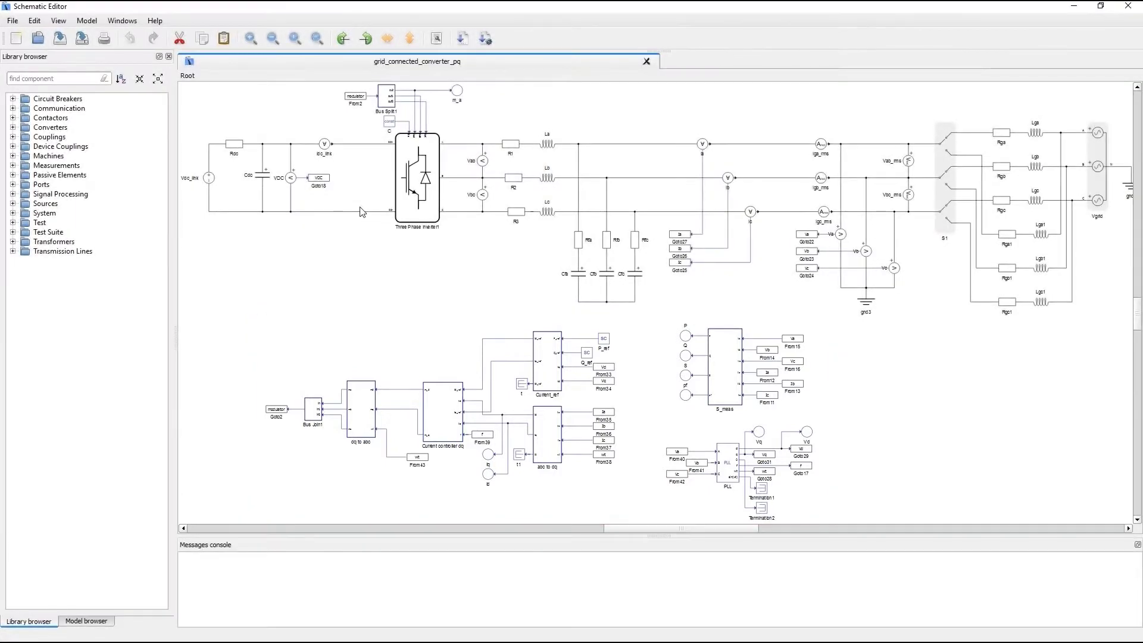
Review the Three Phase Inverter properties without changes, then compile the model
double_click(410, 166)
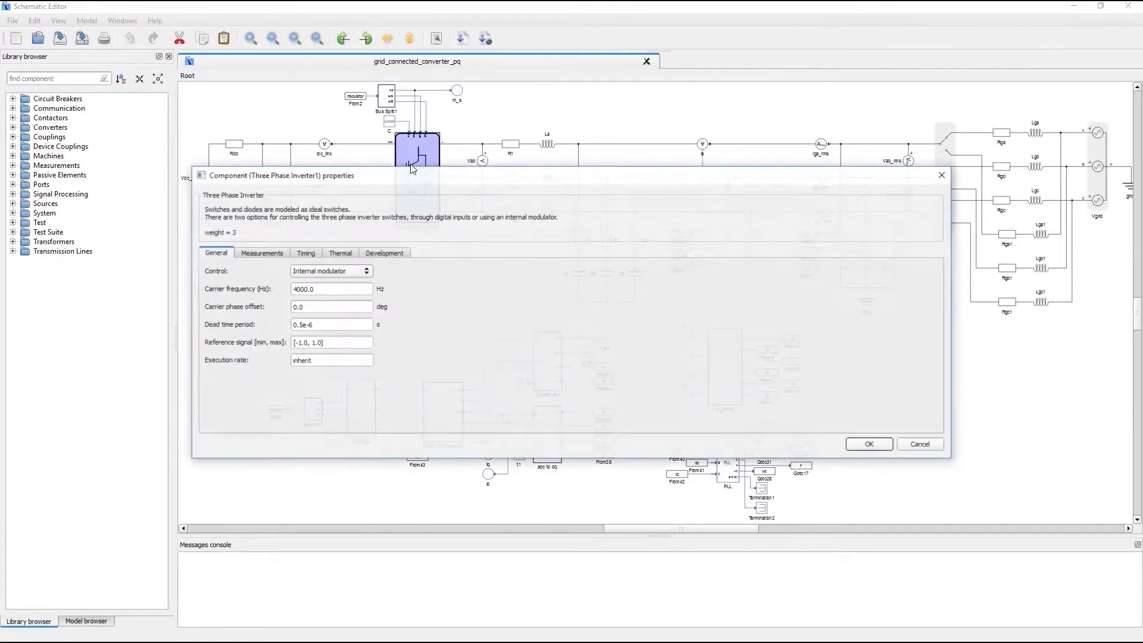
left_click(934, 446)
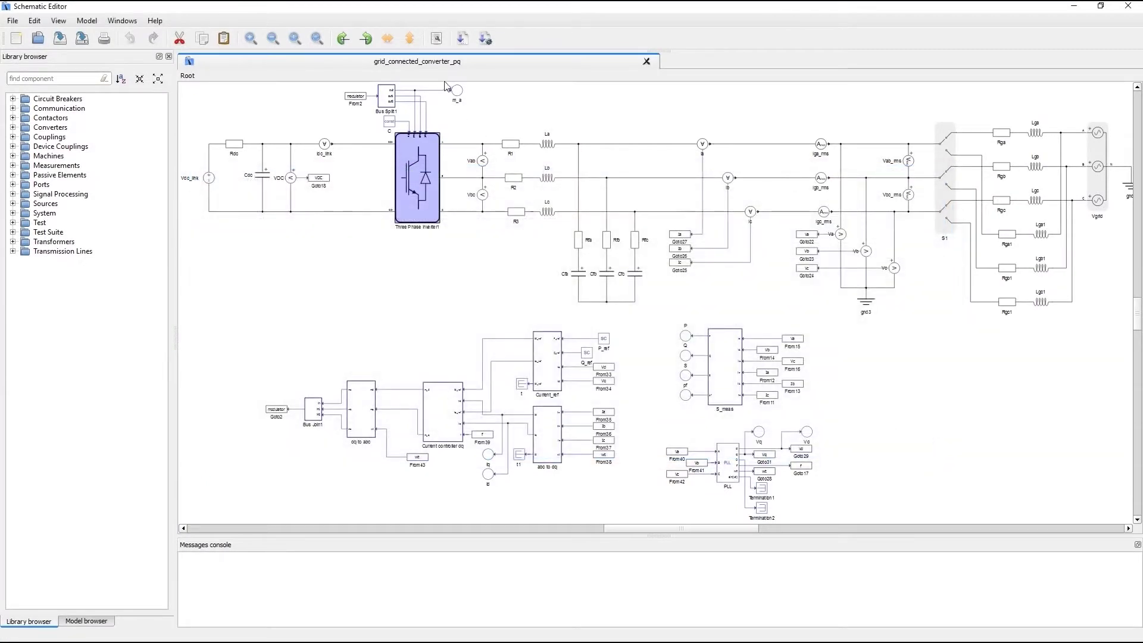
left_click(487, 39)
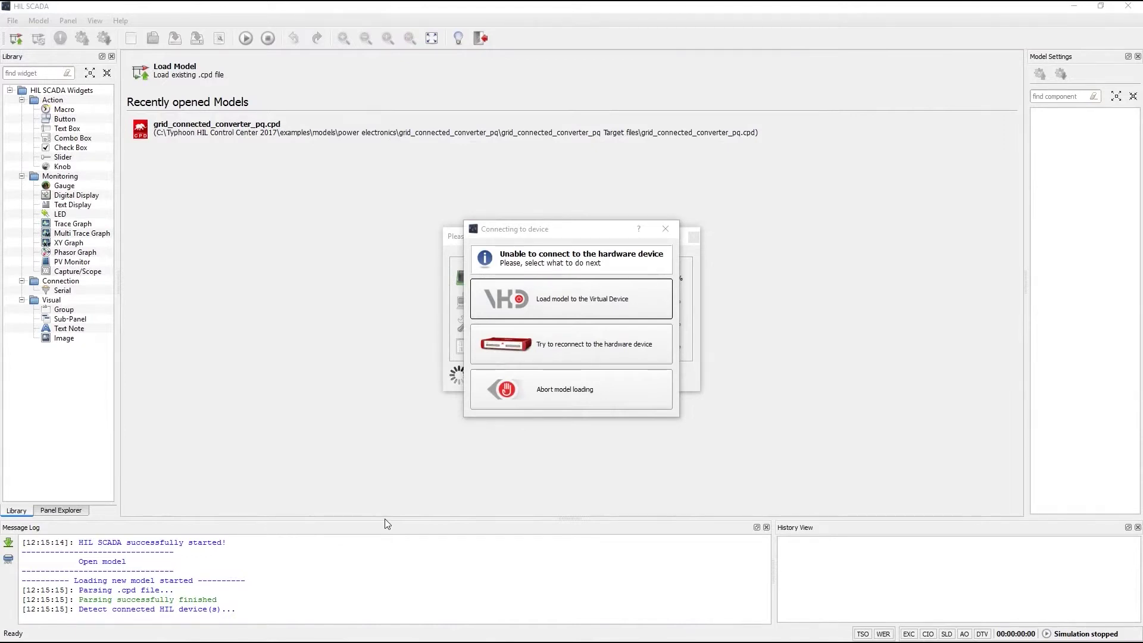
Load the grid_connected_converter_pq model onto the Virtual Device
left_click(608, 303)
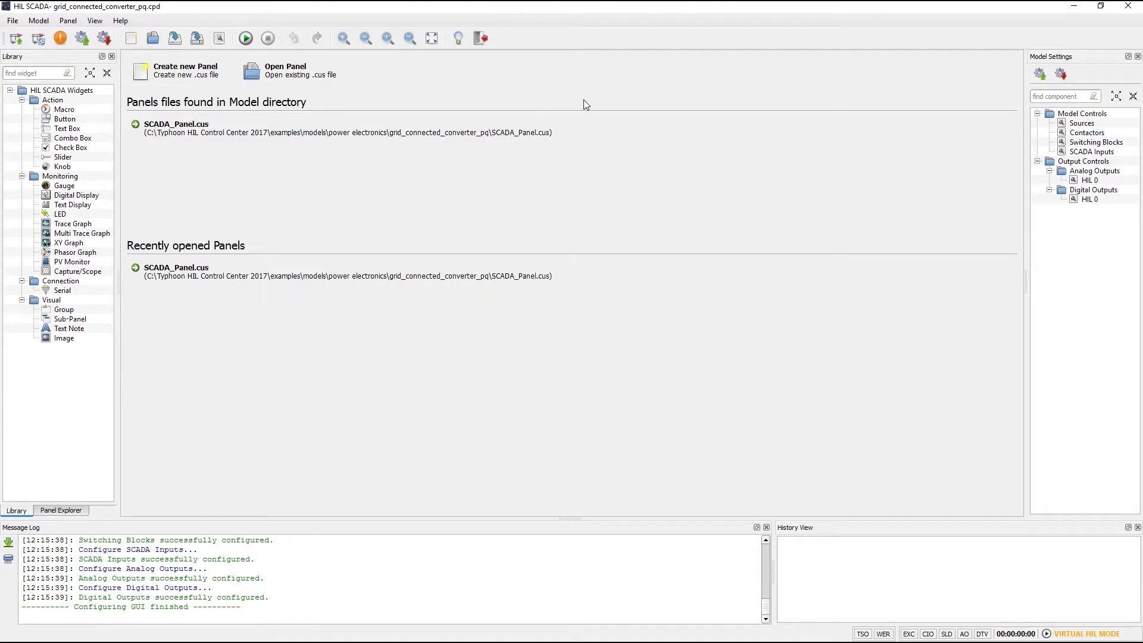
Open SCADA_Panel.cus from the panels found in the model directory
left_click(403, 132)
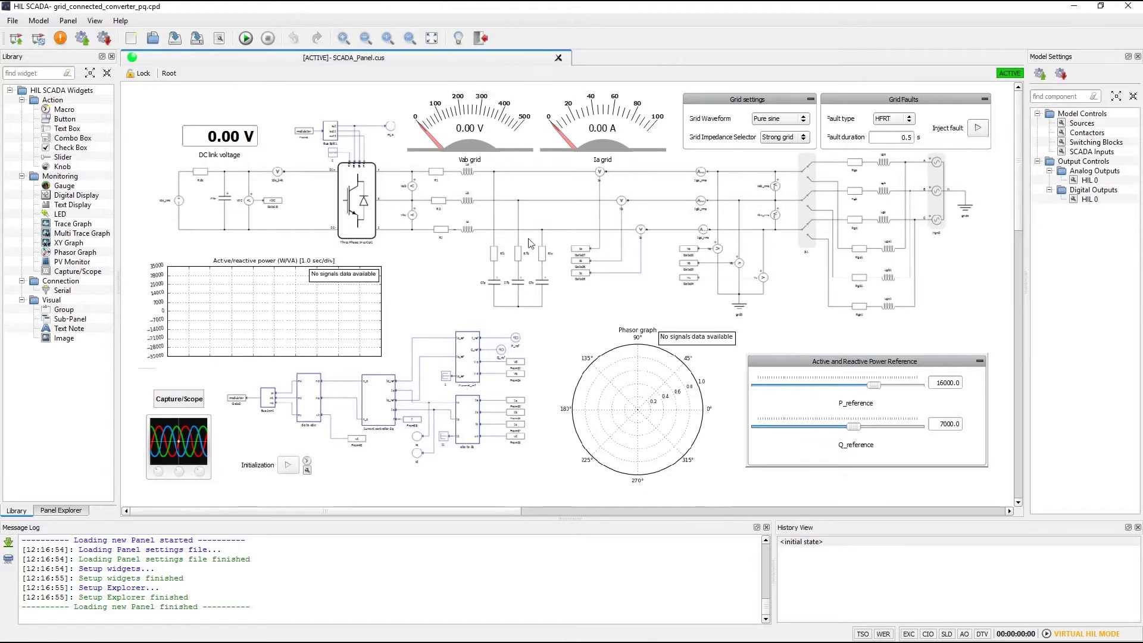
Create a new panel, hil_scada.cus, and set it as the active panel
left_click(131, 38)
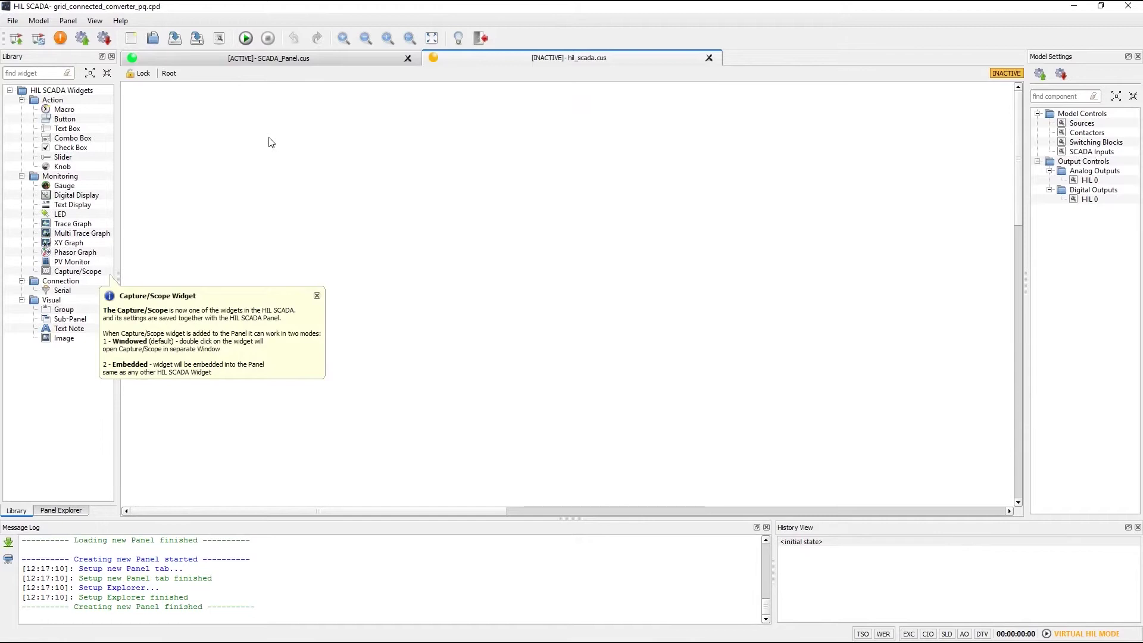
left_click(314, 61)
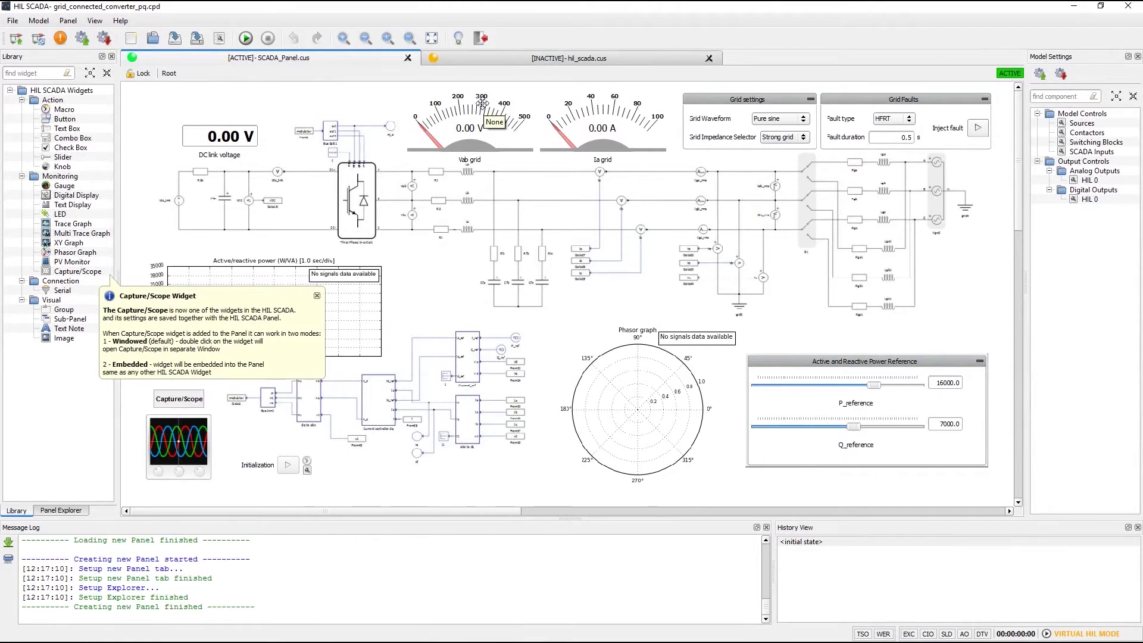
left_click(636, 57)
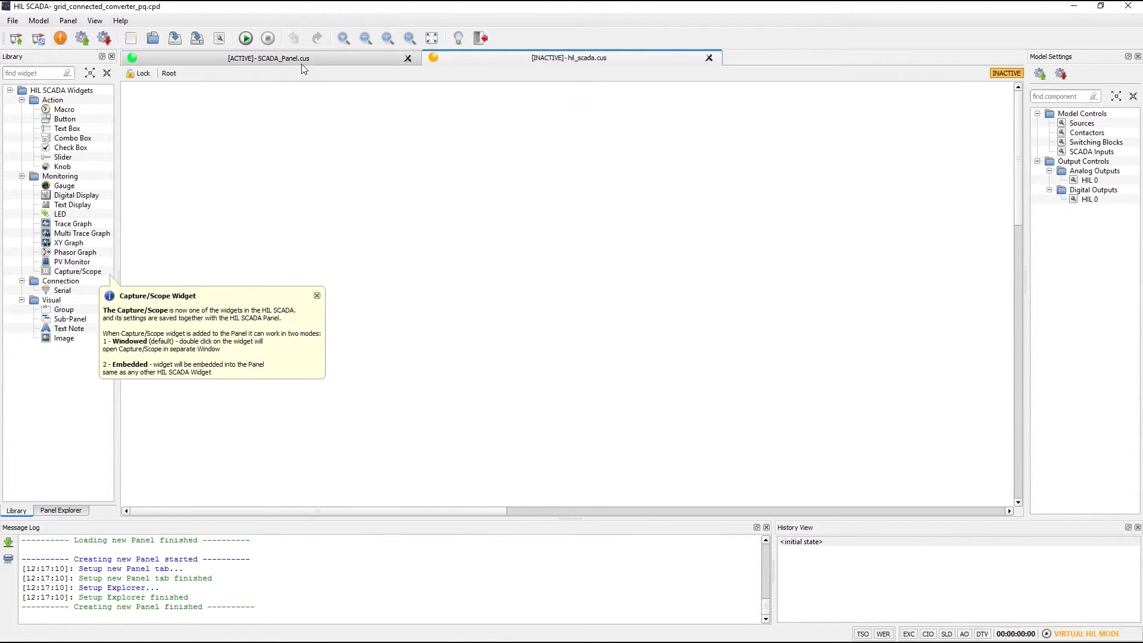
right_click(479, 60)
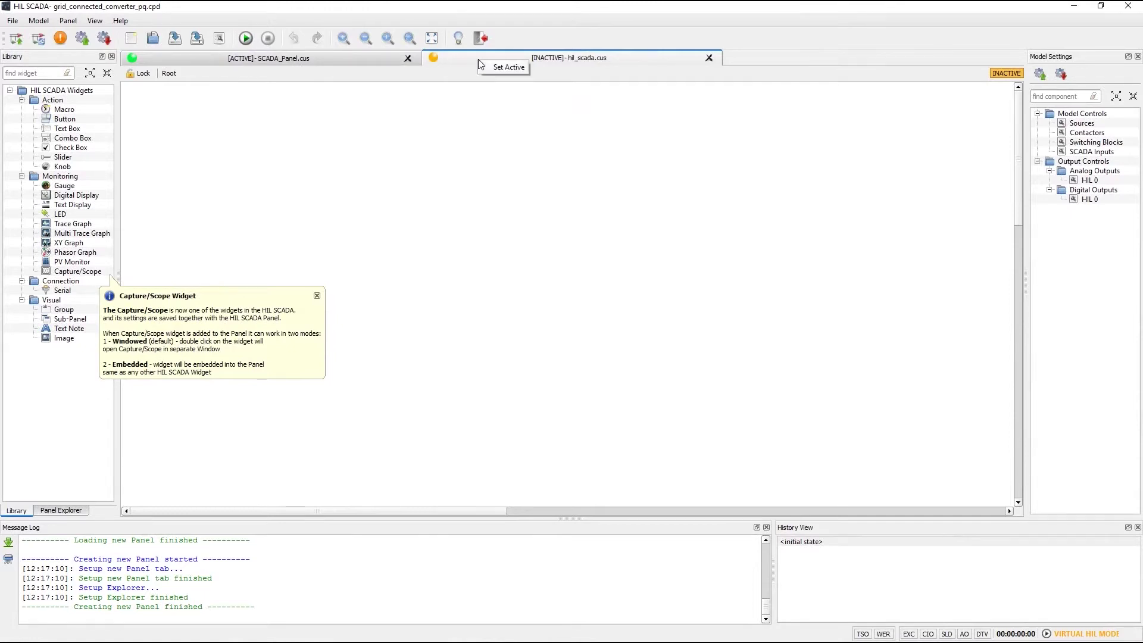
left_click(504, 67)
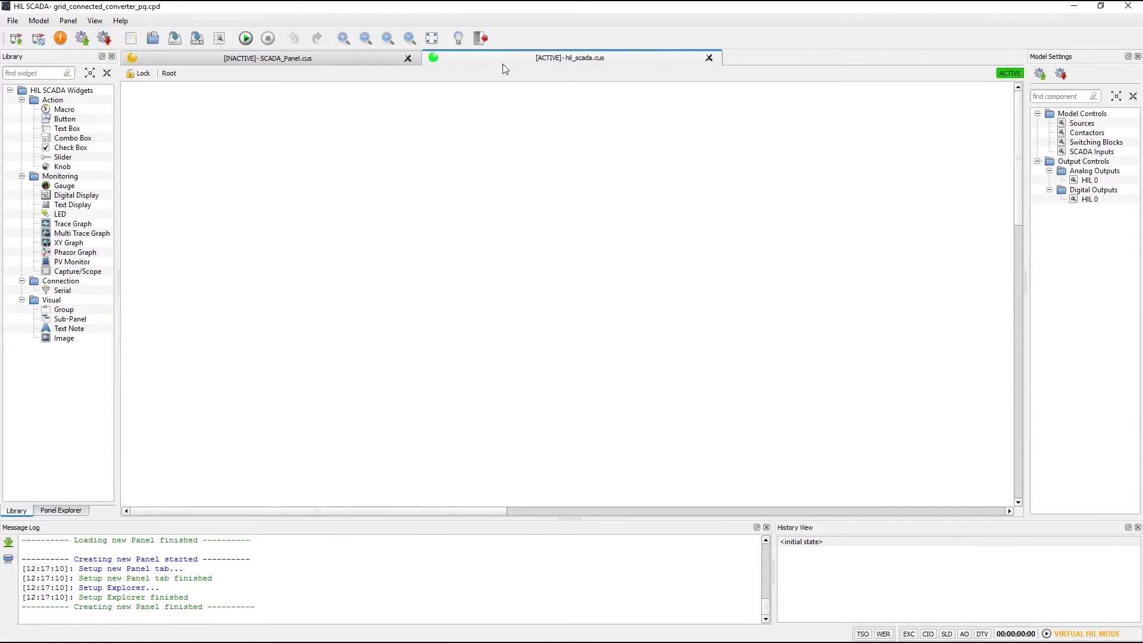
Make SCADA_Panel.cus active again, then return to the hil_scada.cus tab
left_click(307, 60)
right_click(307, 60)
left_click(326, 62)
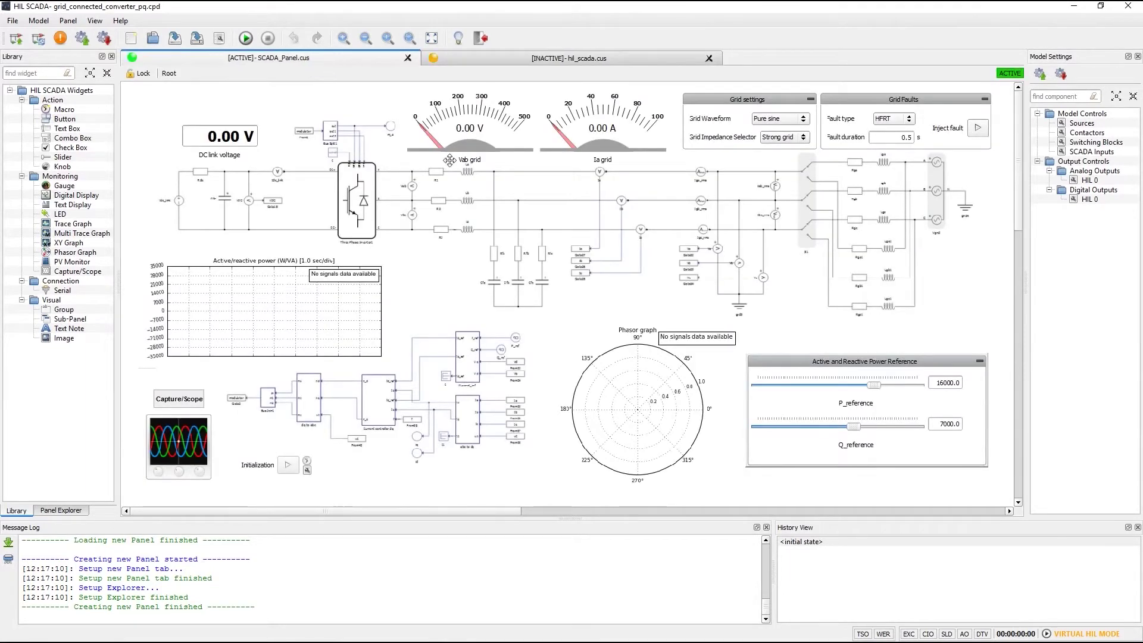
left_click(559, 64)
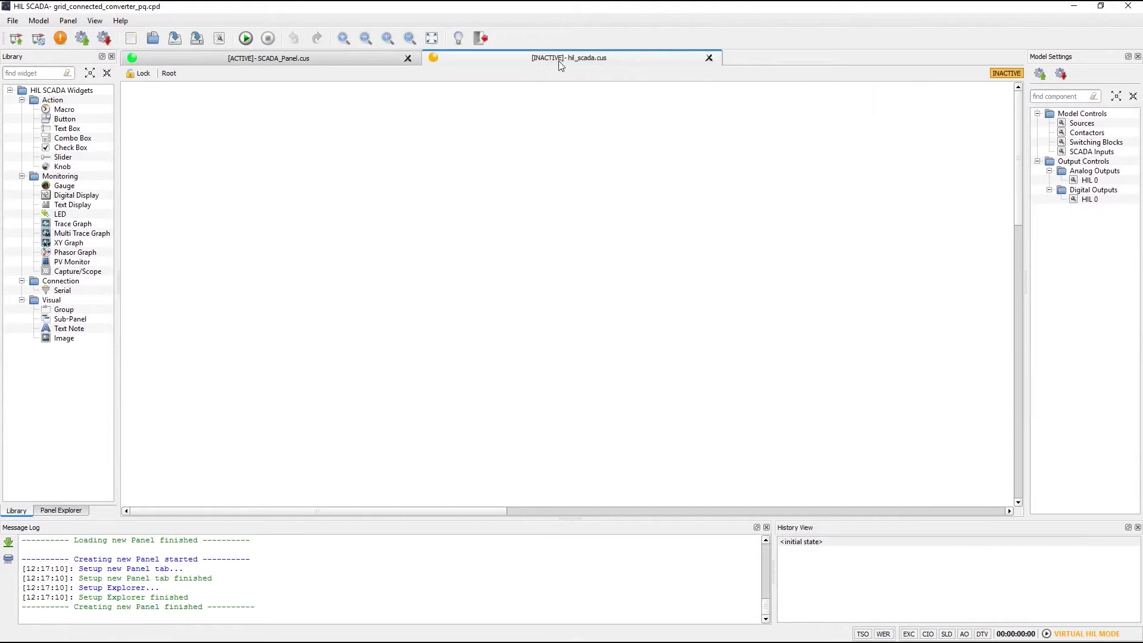
Add a Button, Check Box, Trace Graph and Phasor Graph to hil_scada.cus
double_click(49, 120)
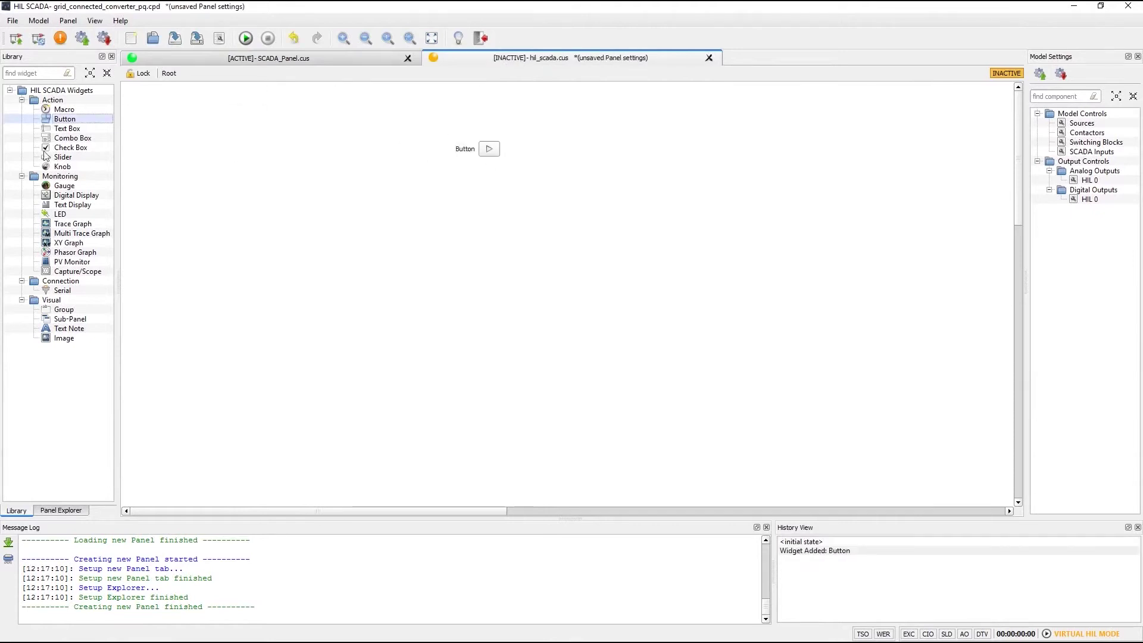
left_click_drag(45, 148, 534, 196)
left_click_drag(71, 224, 338, 256)
left_click_drag(53, 252, 370, 320)
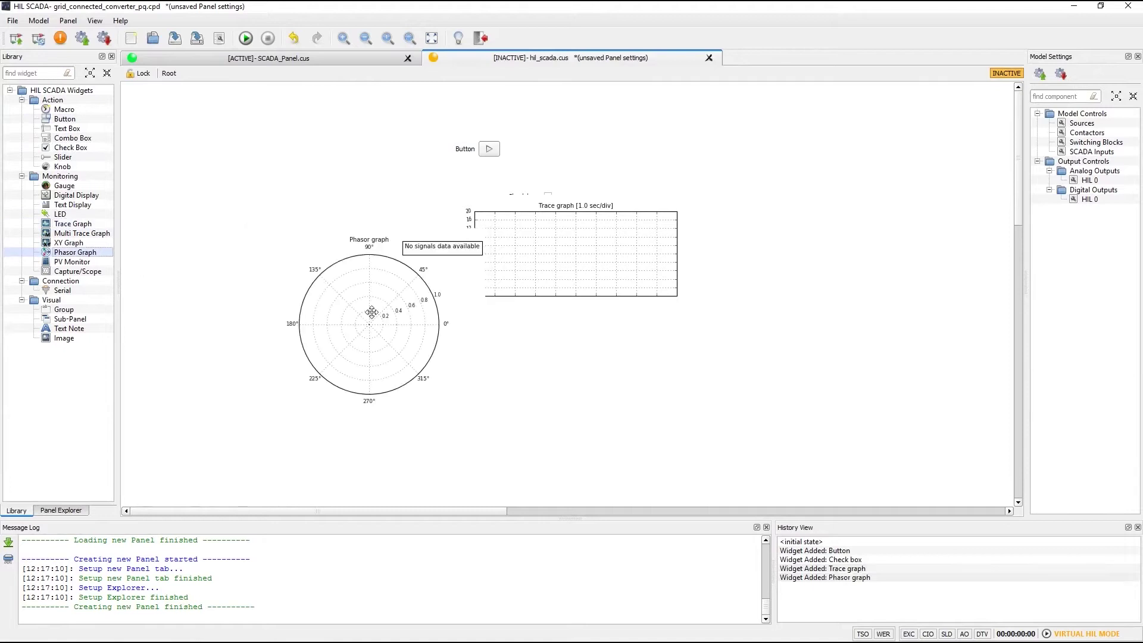
Copy the Vab grid gauge from SCADA_Panel.cus into hil_scada.cus
left_click(327, 60)
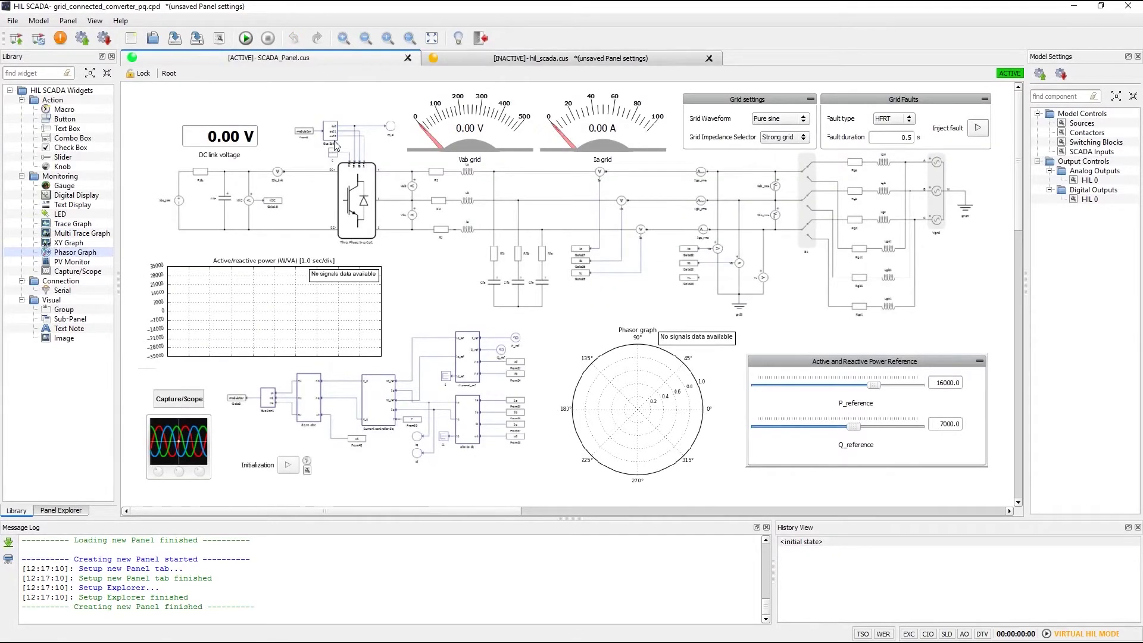
left_click(446, 139)
key("ctrl+c")
left_click(587, 58)
key("ctrl+v")
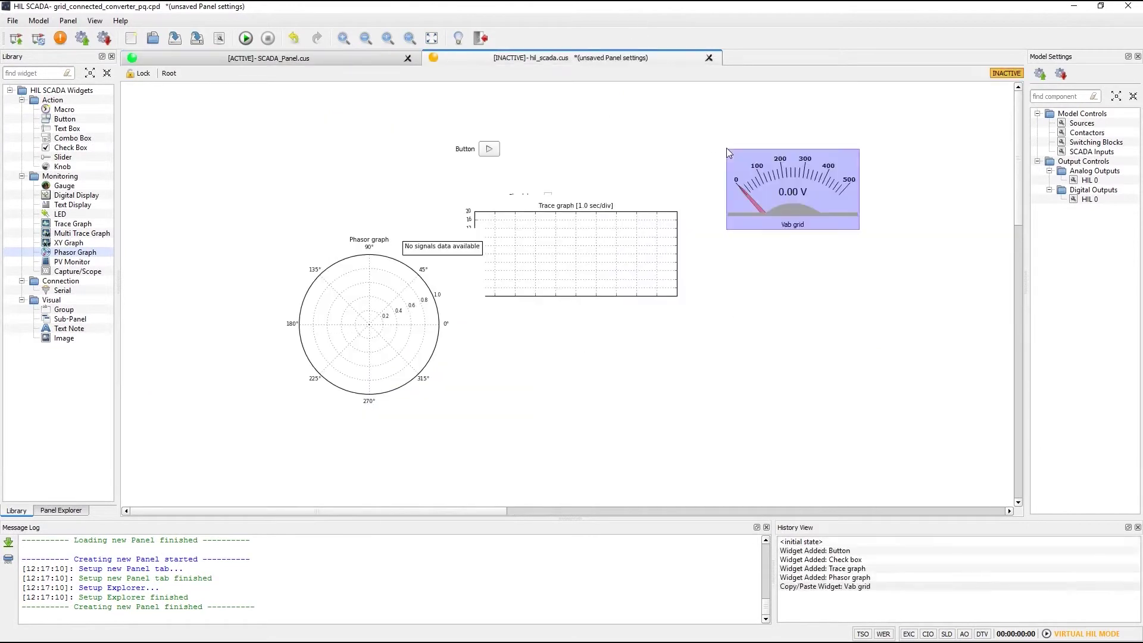
Copy SCADA_Panel.cus's Phasor graph into hil_scada.cus and move it to the lower right
left_click(250, 57)
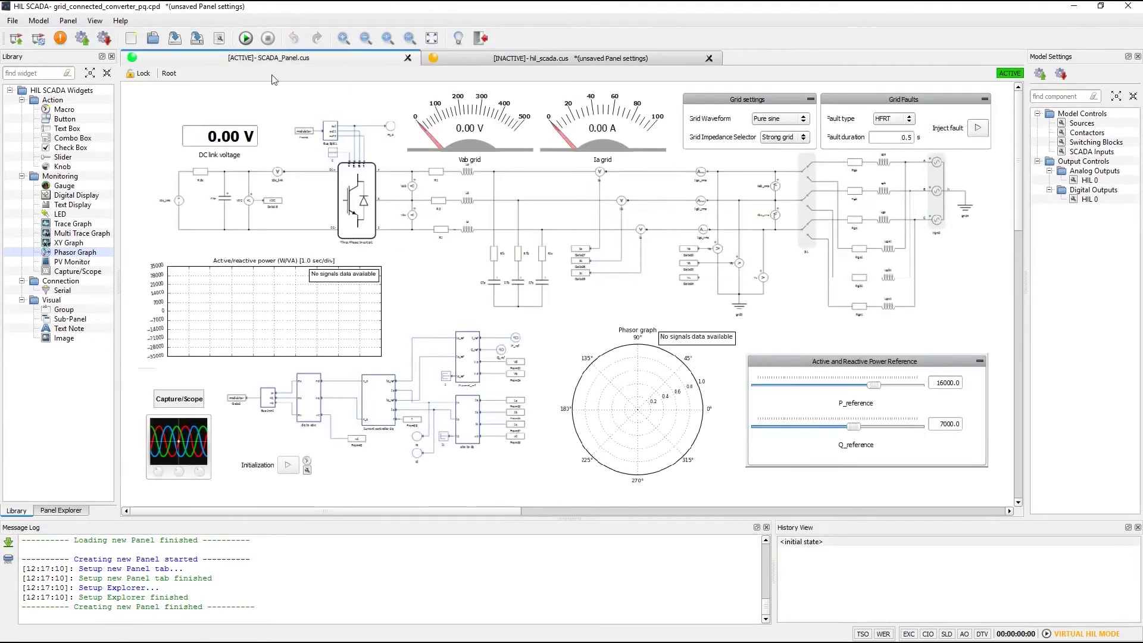
left_click(619, 373)
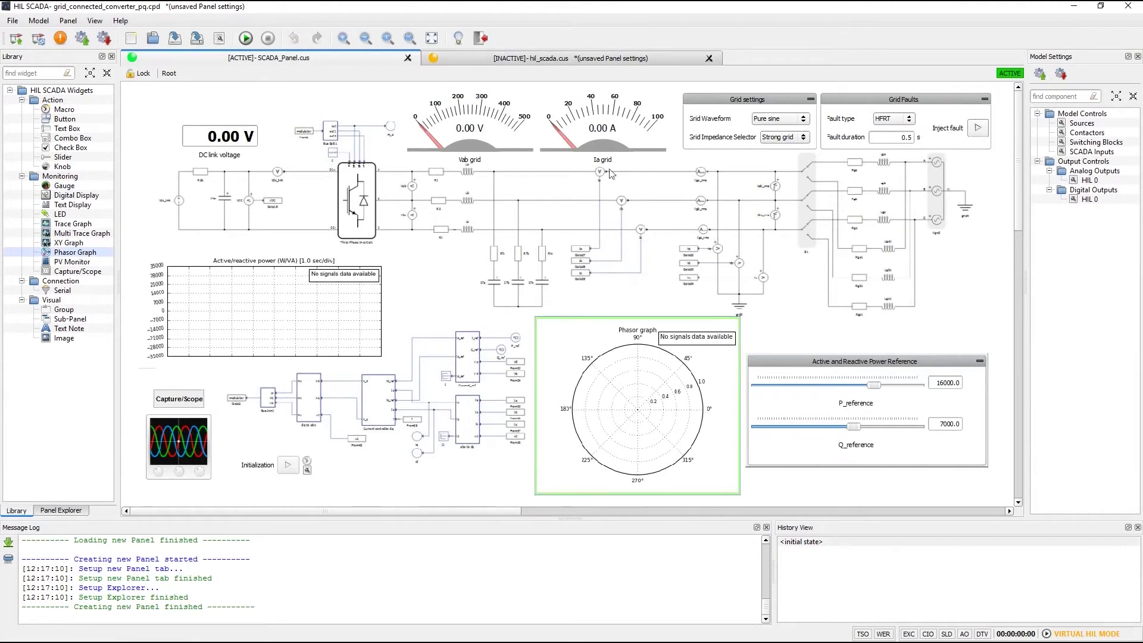
key("ctrl+c")
left_click(601, 64)
key("ctrl+v")
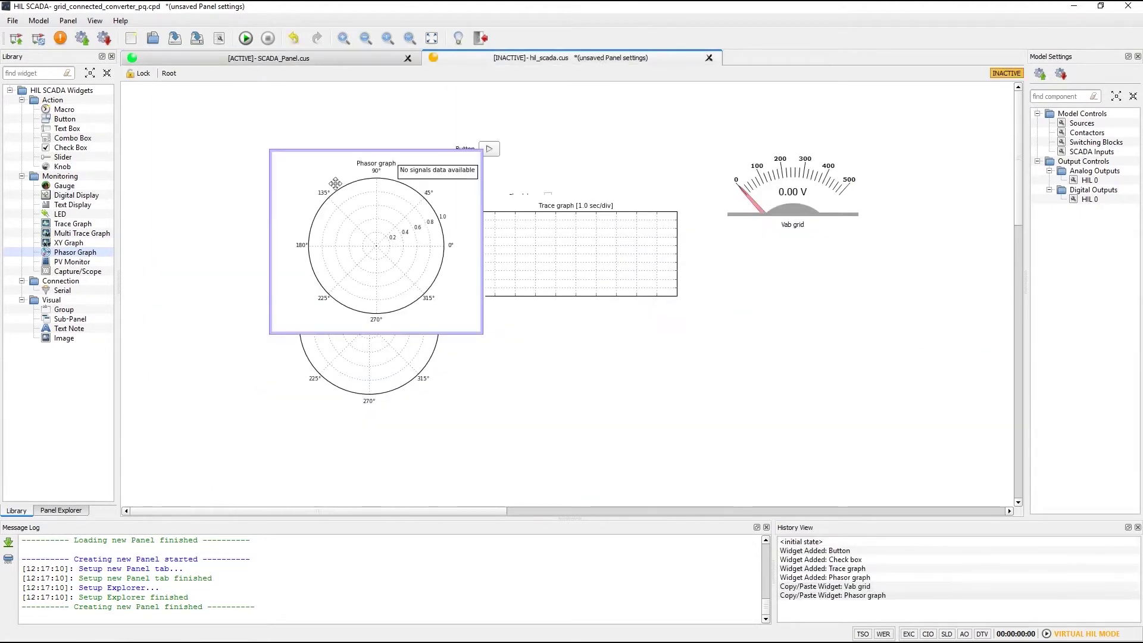
left_click_drag(336, 183, 749, 335)
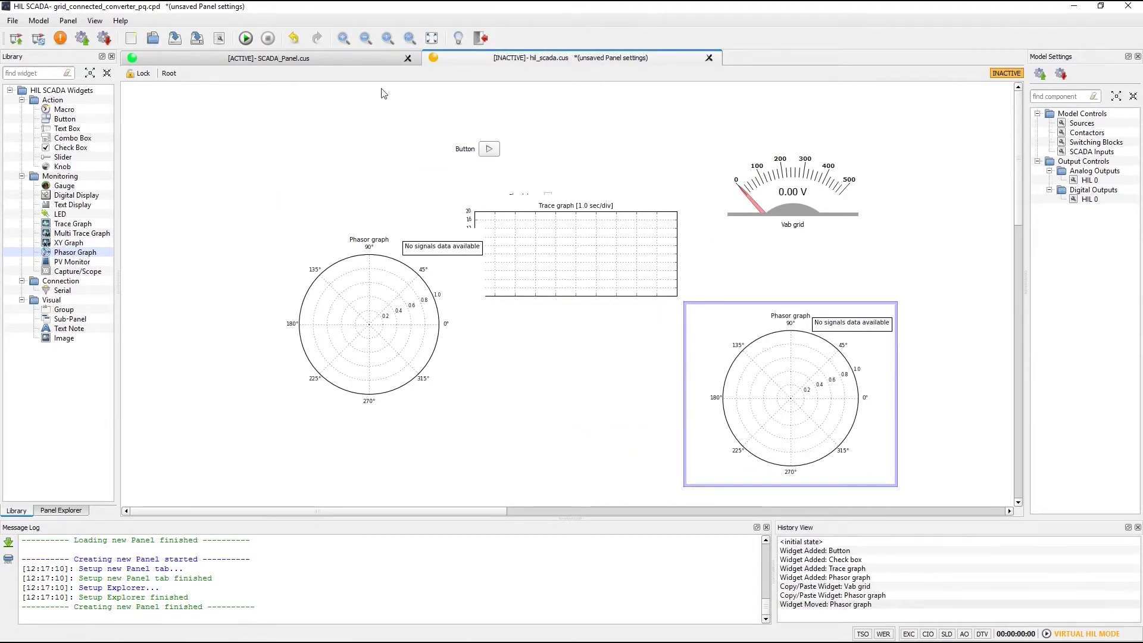
Undo the last five widget changes, then redo two of them
left_click(298, 39)
left_click(298, 39)
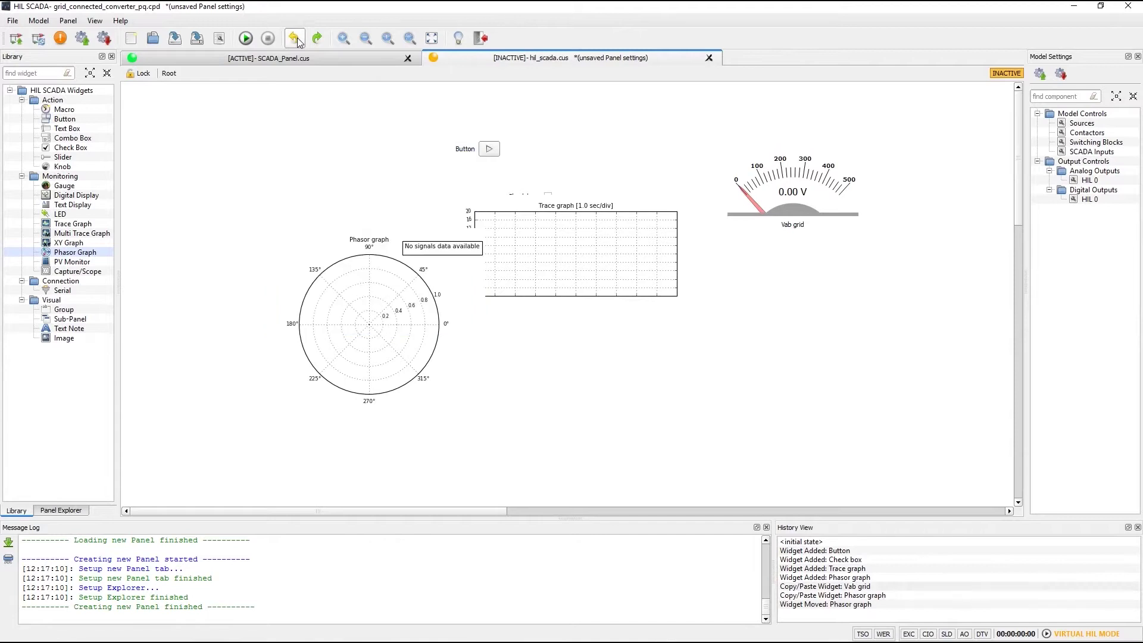
left_click(297, 37)
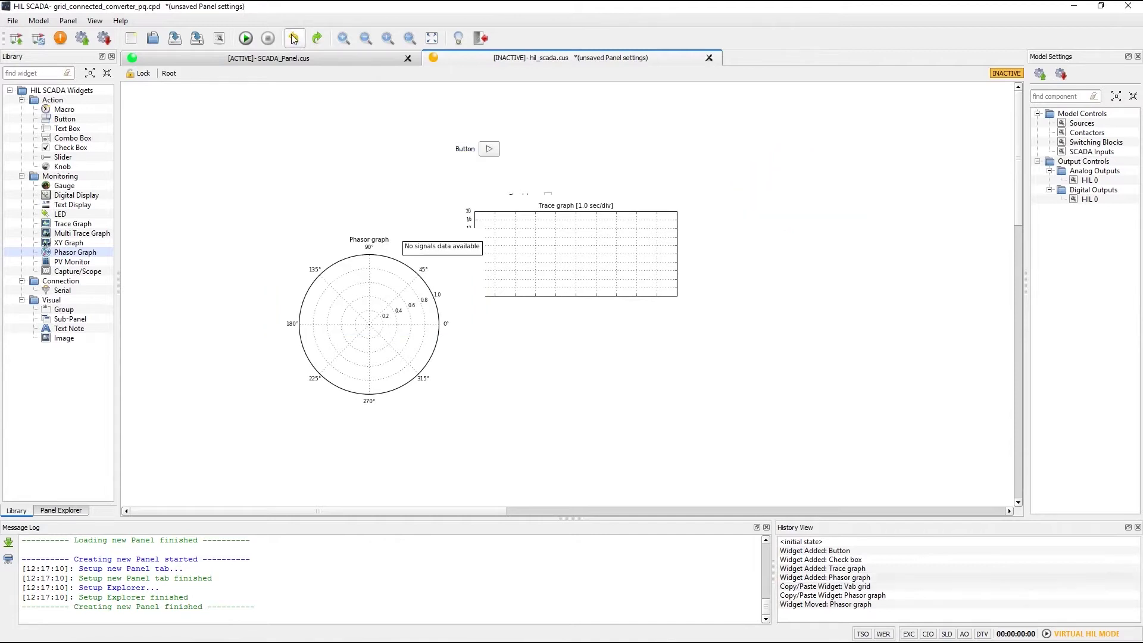
left_click(297, 38)
left_click(298, 37)
left_click(316, 38)
left_click(316, 38)
left_click(316, 37)
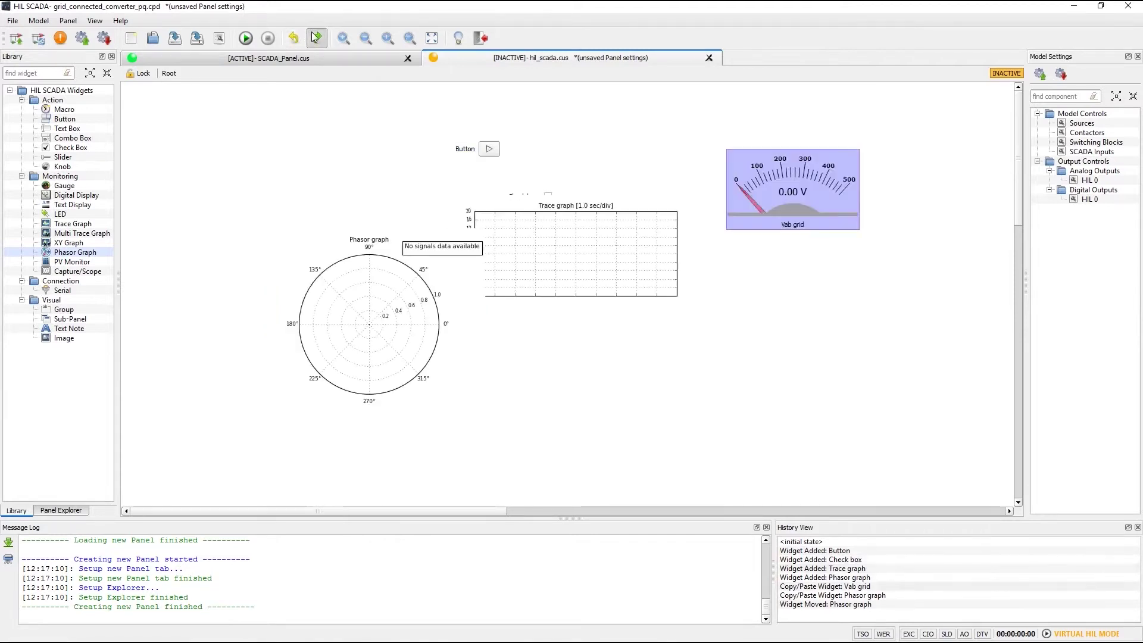
left_click(316, 37)
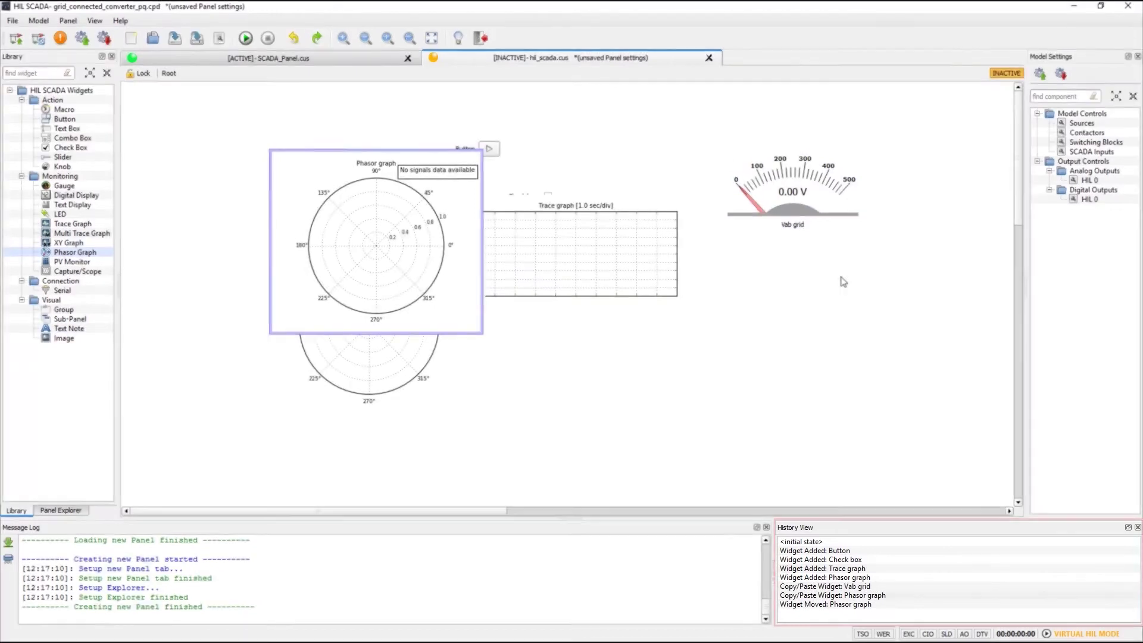
Move the copied Phasor graph onto empty canvas below and right of the trace graph
left_click_drag(352, 203, 701, 324)
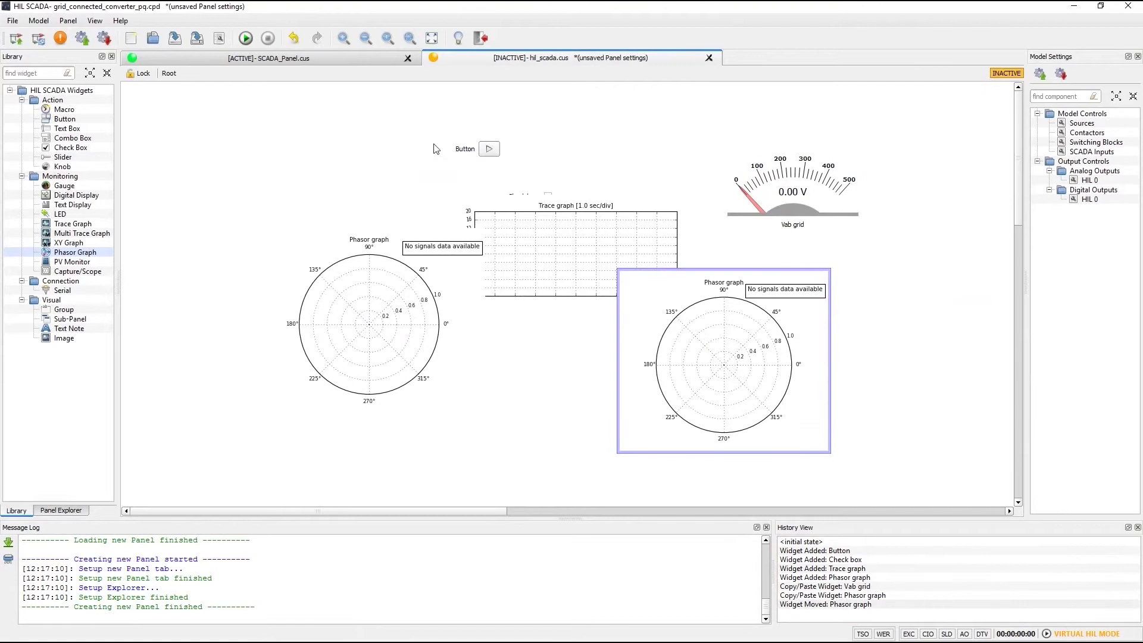
scroll(350, 193, "down", 2)
scroll(268, 168, "up", 2)
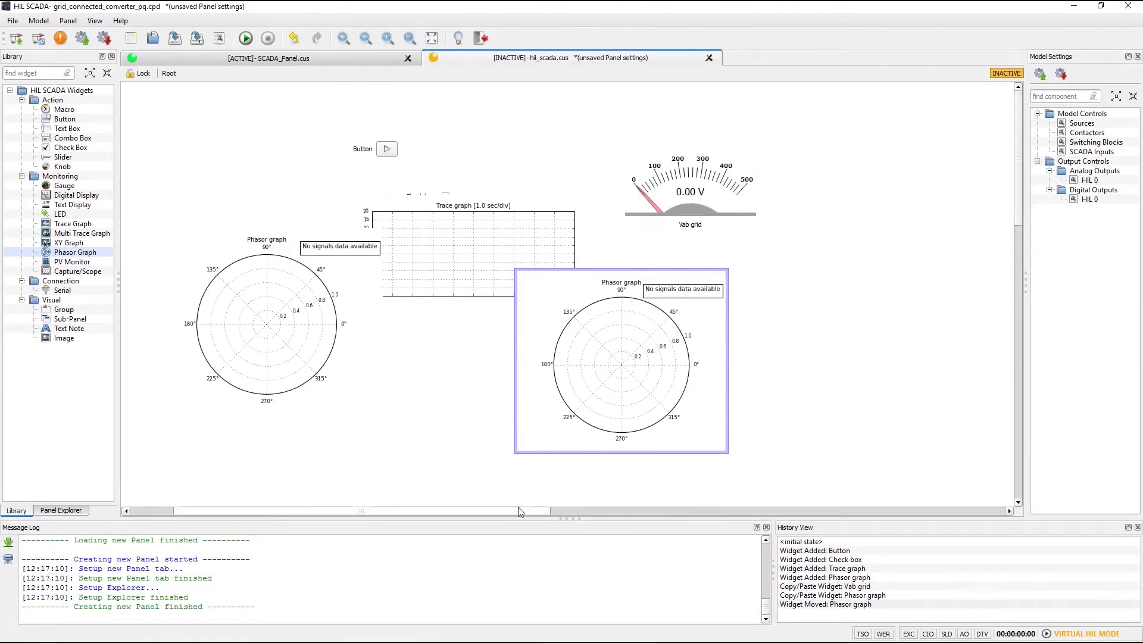
left_click_drag(519, 512, 461, 513)
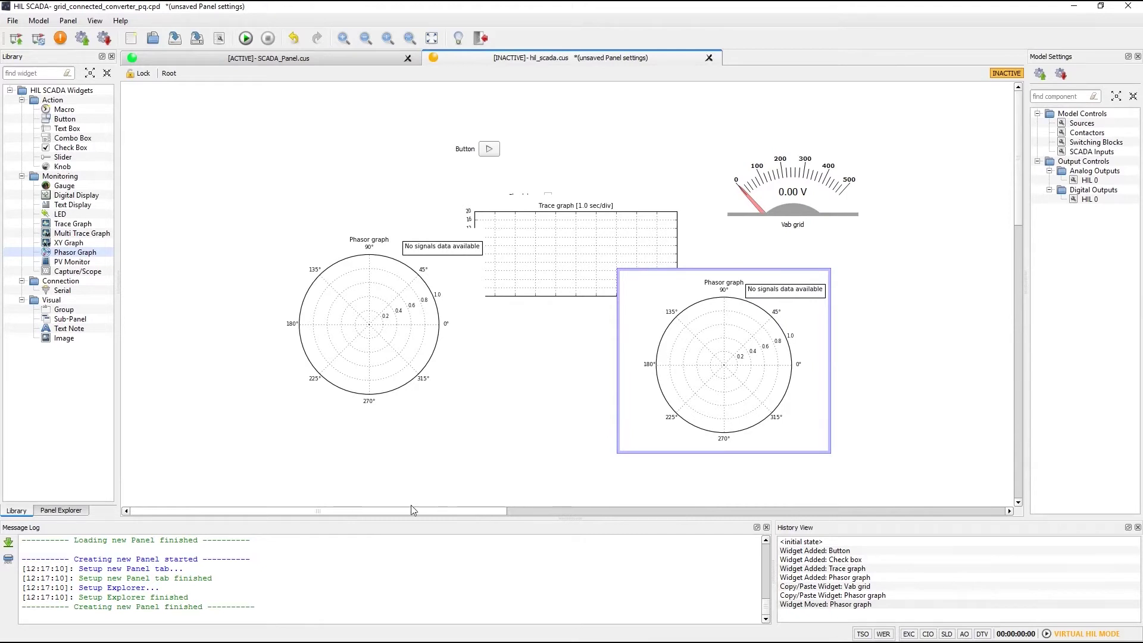
left_click_drag(414, 512, 459, 512)
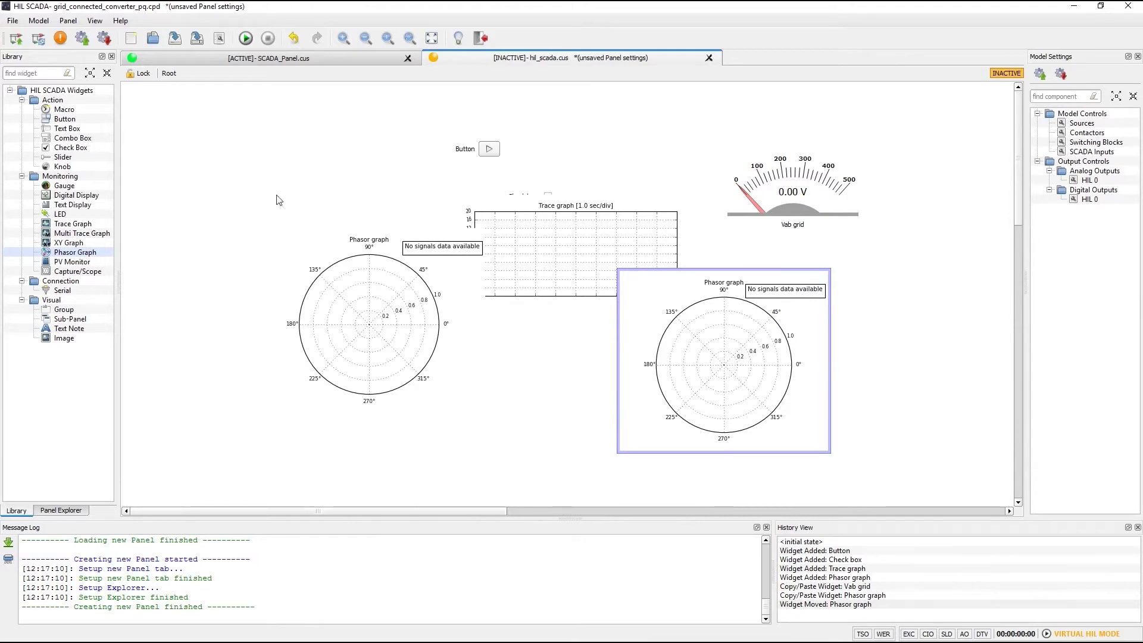
left_click(320, 54)
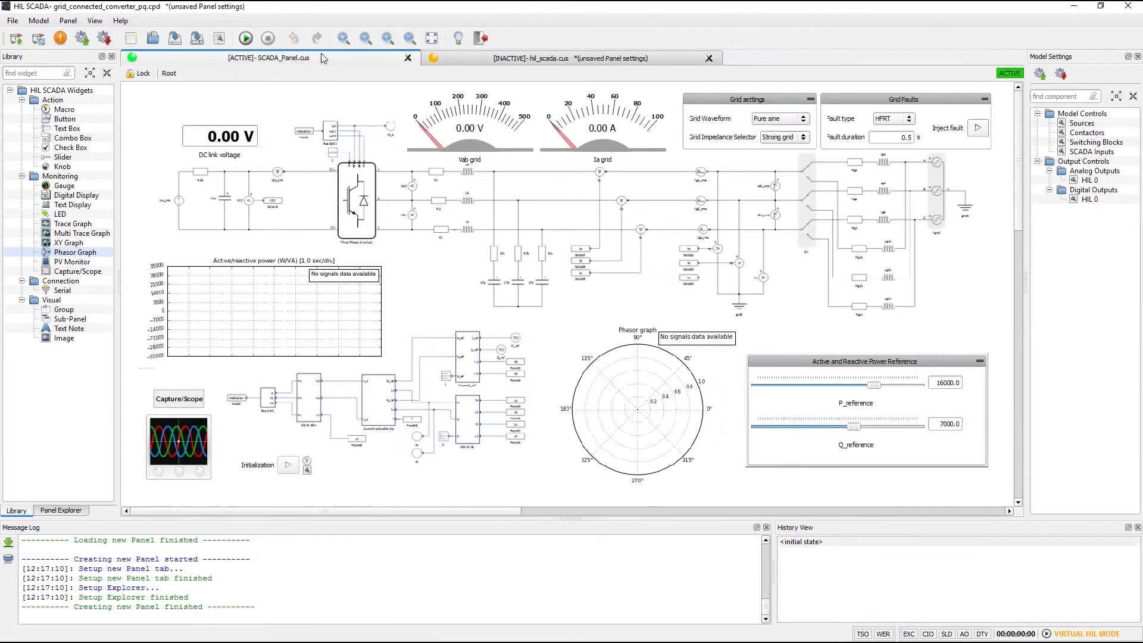
left_click(433, 39)
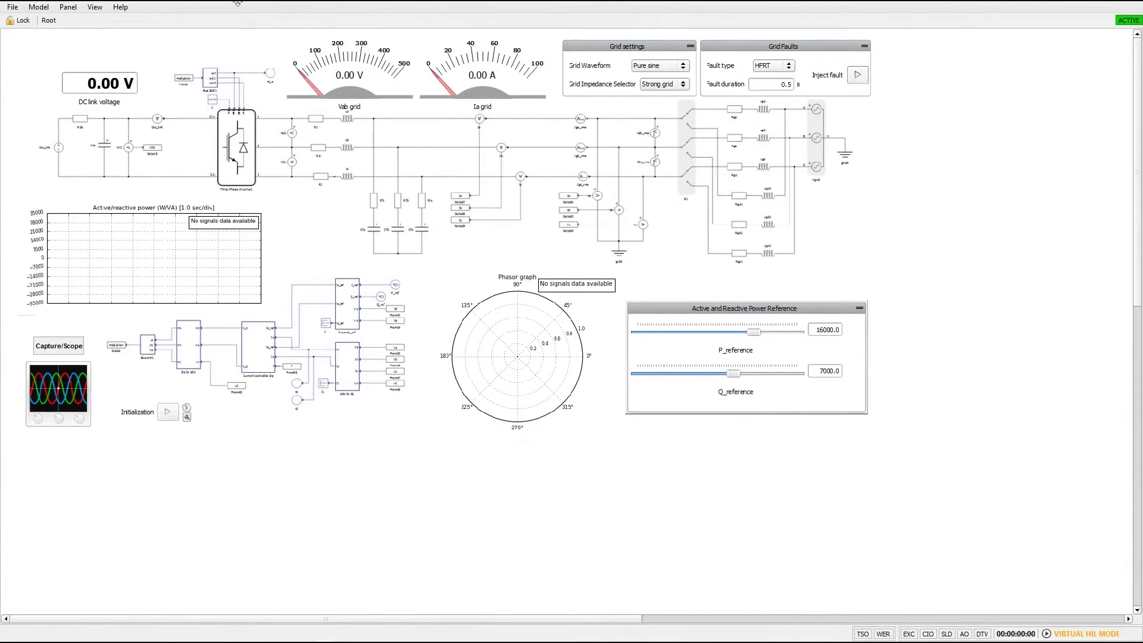
scroll(177, 221, "up", 1)
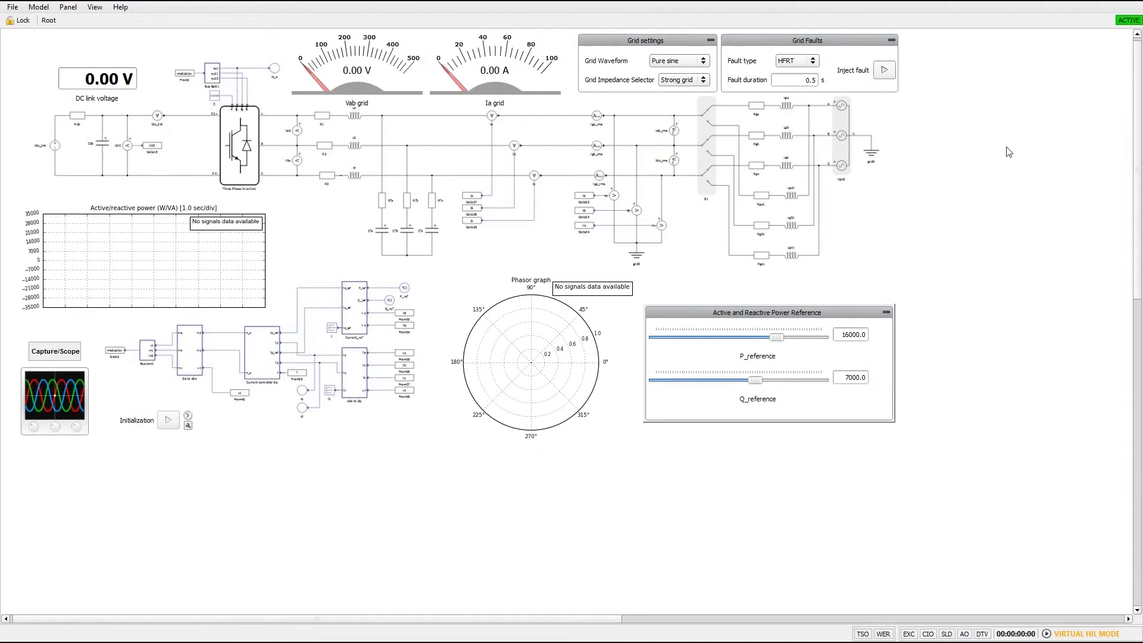
key("Escape")
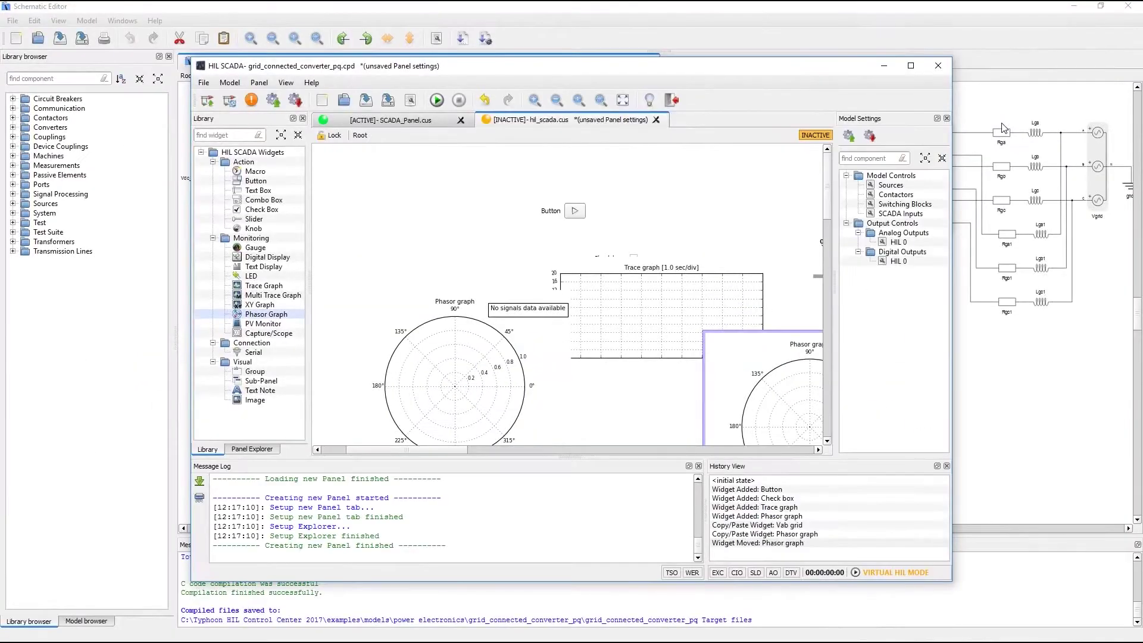
double_click(786, 70)
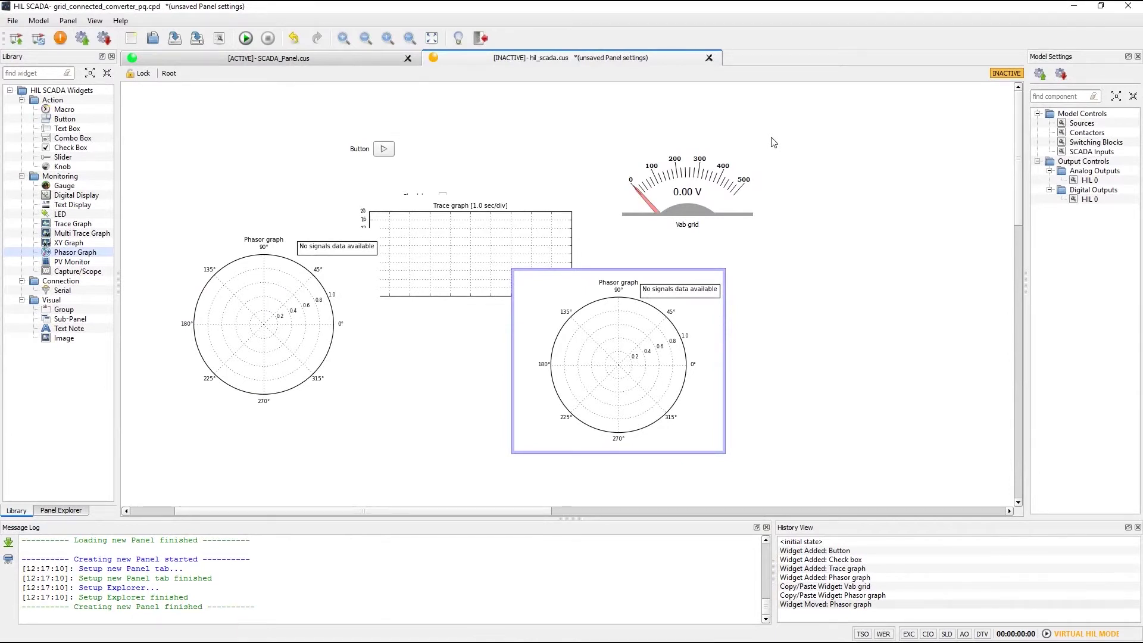
Close hil_scada.cus without saving, return to the panel's top-left, and float the model settings pane
left_click(709, 58)
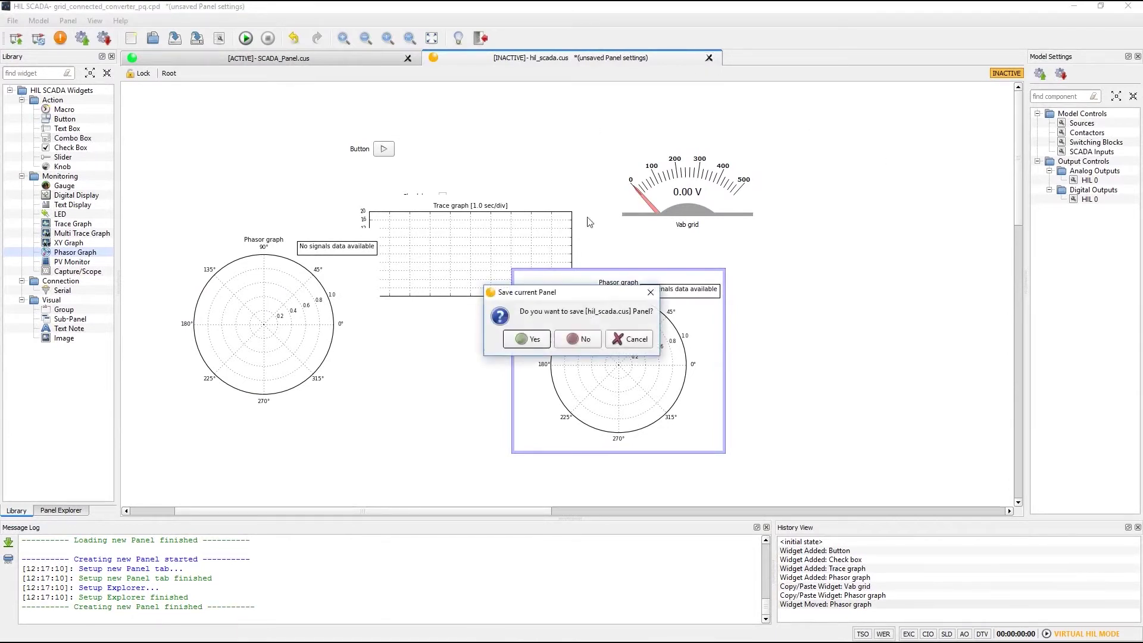
left_click(587, 339)
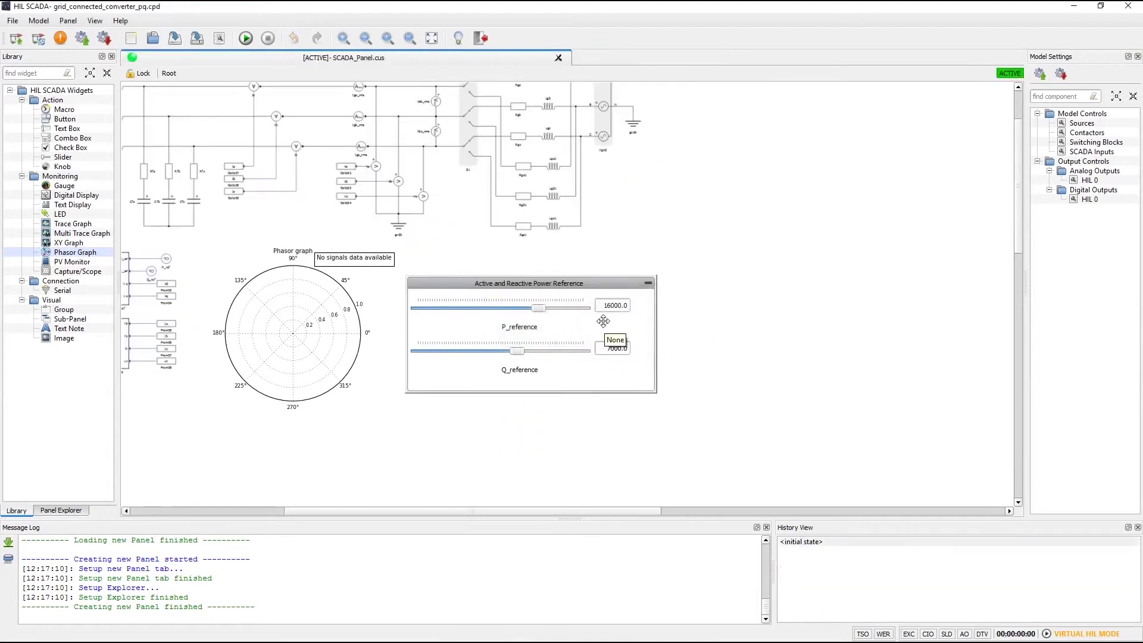
left_click_drag(618, 512, 465, 512)
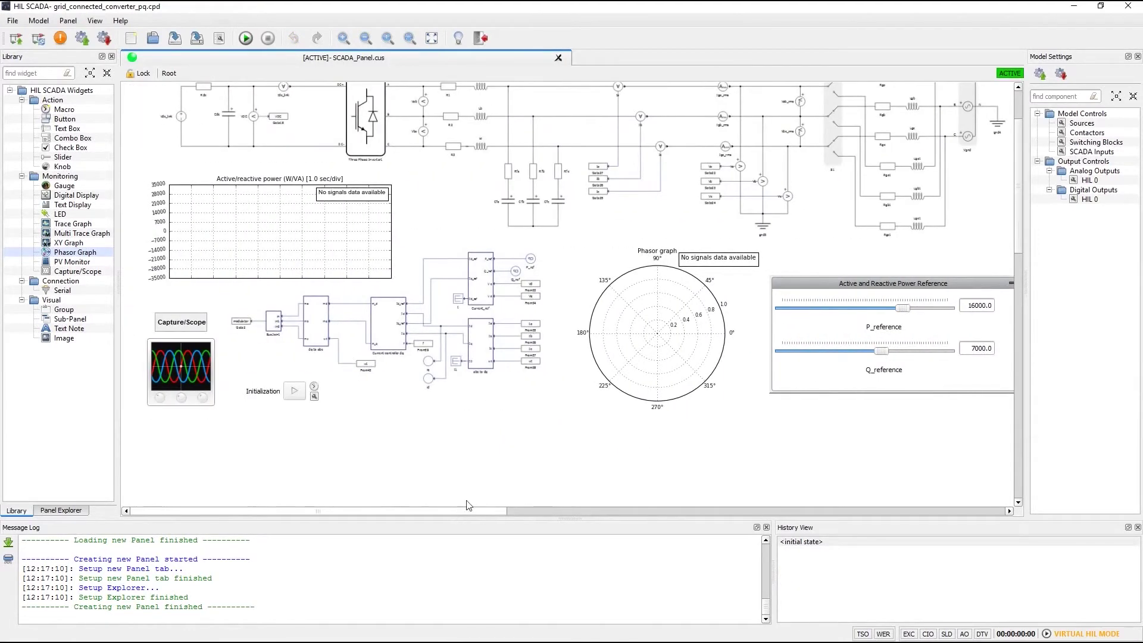
scroll(588, 345, "up", 3)
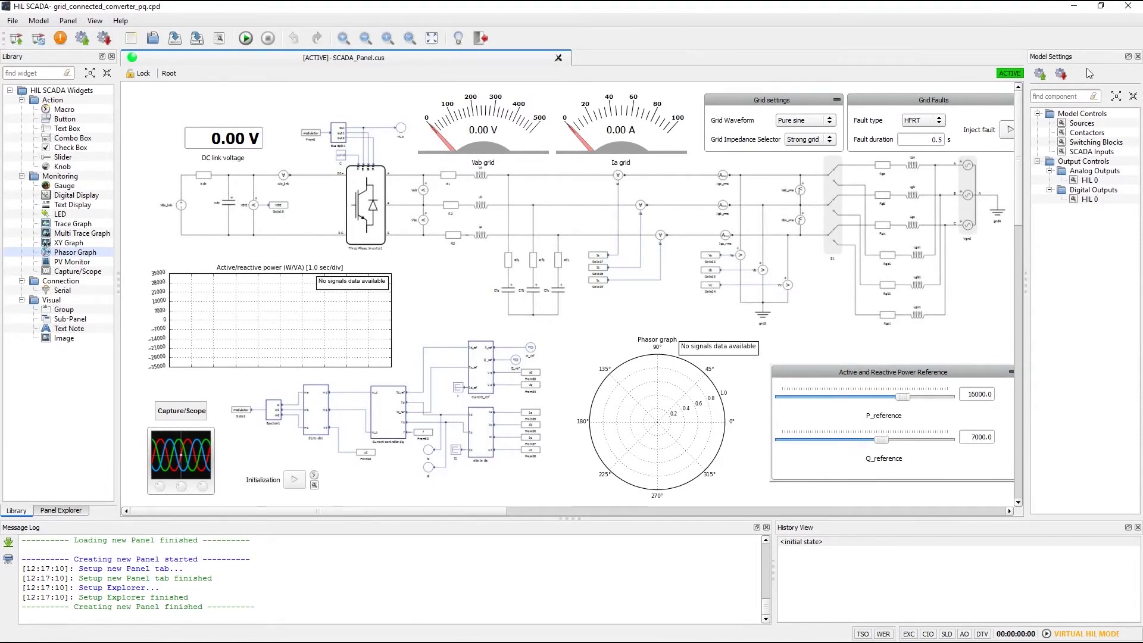
left_click_drag(1081, 58, 1116, 97)
Set the Vgrid source amplitude to 230 in Sources Settings
double_click(1081, 123)
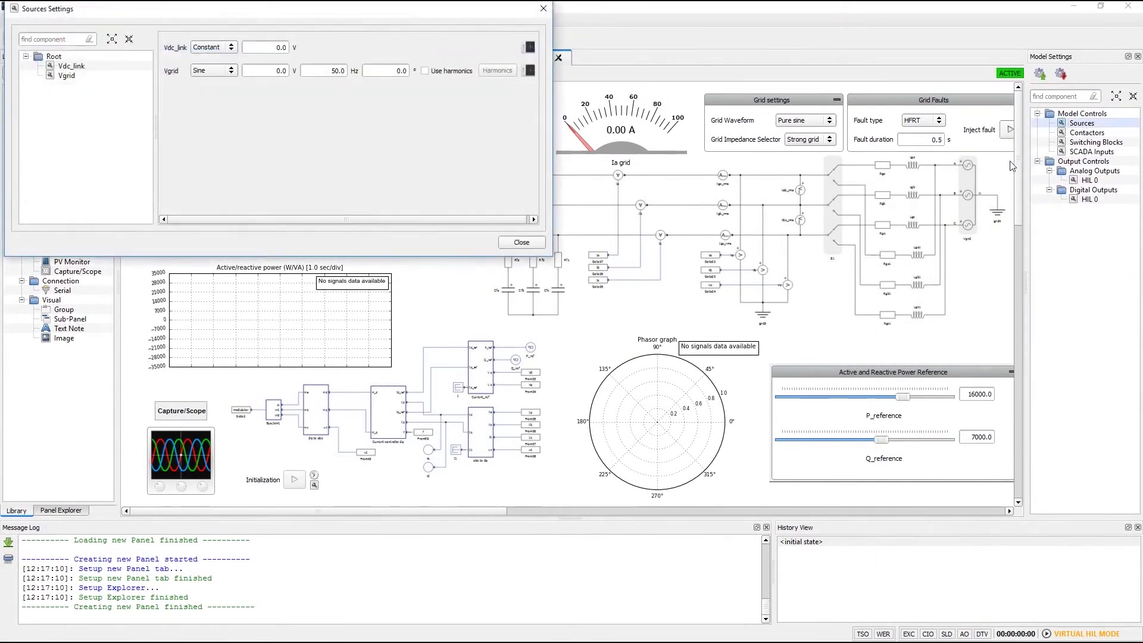
left_click_drag(352, 14, 494, 219)
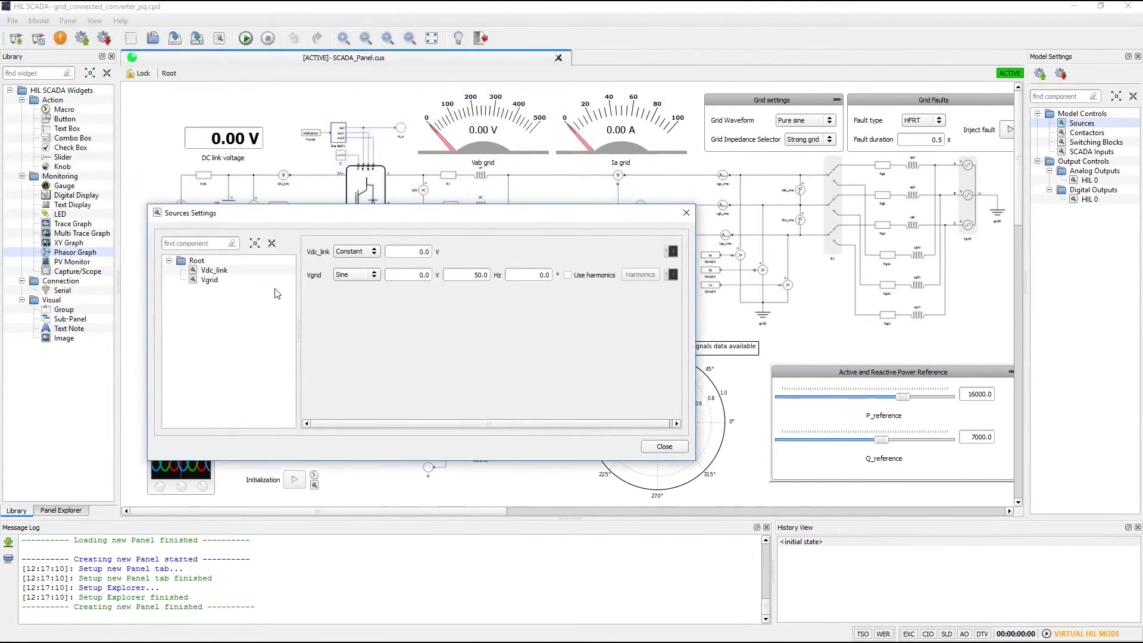
double_click(403, 272)
type("230")
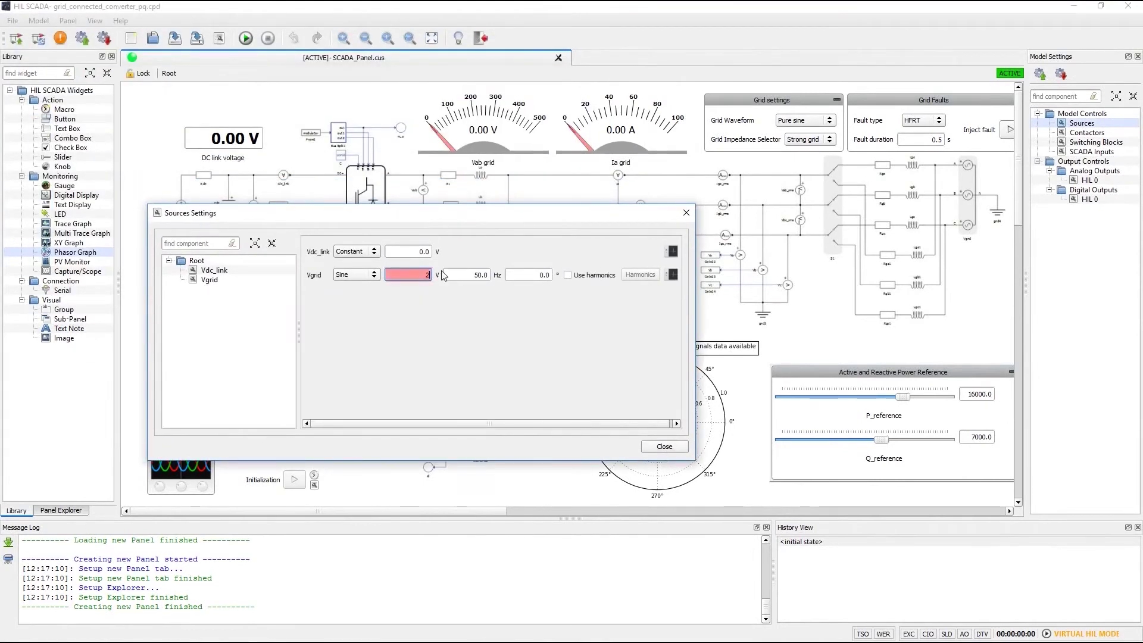
key("Return")
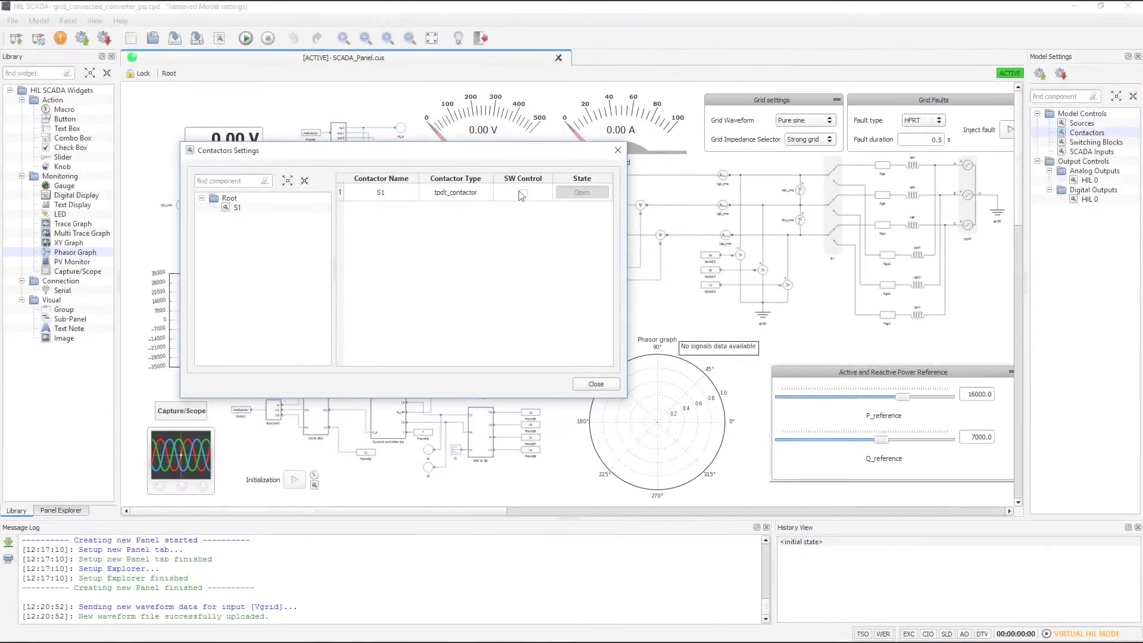
Put contactor S1 under software control and set it Closed
left_click(523, 194)
left_click(581, 191)
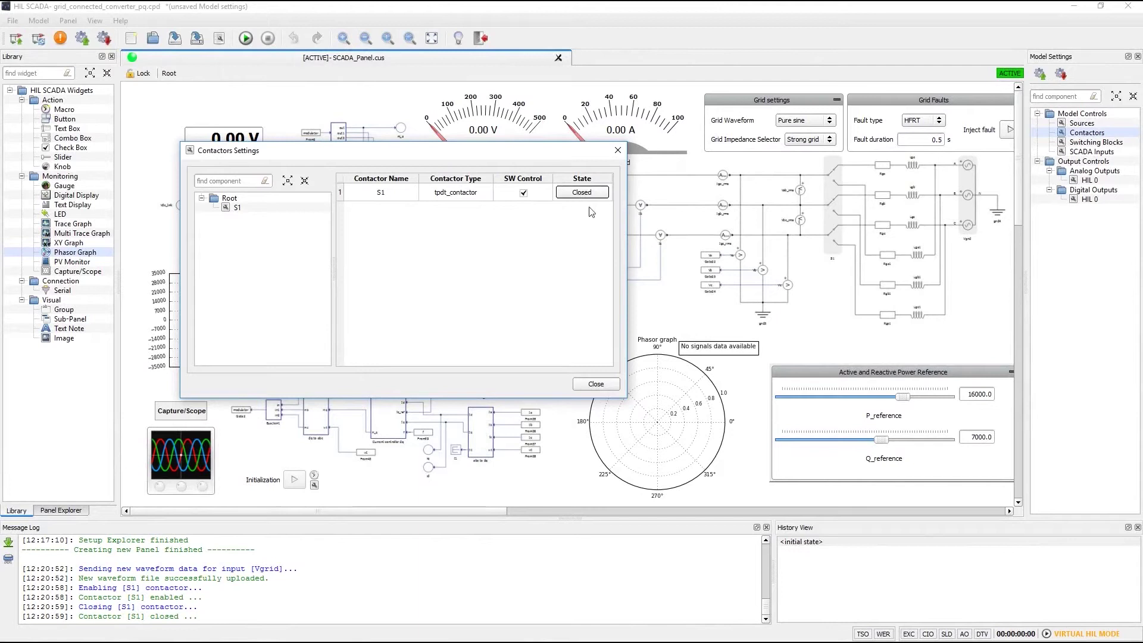
left_click(595, 384)
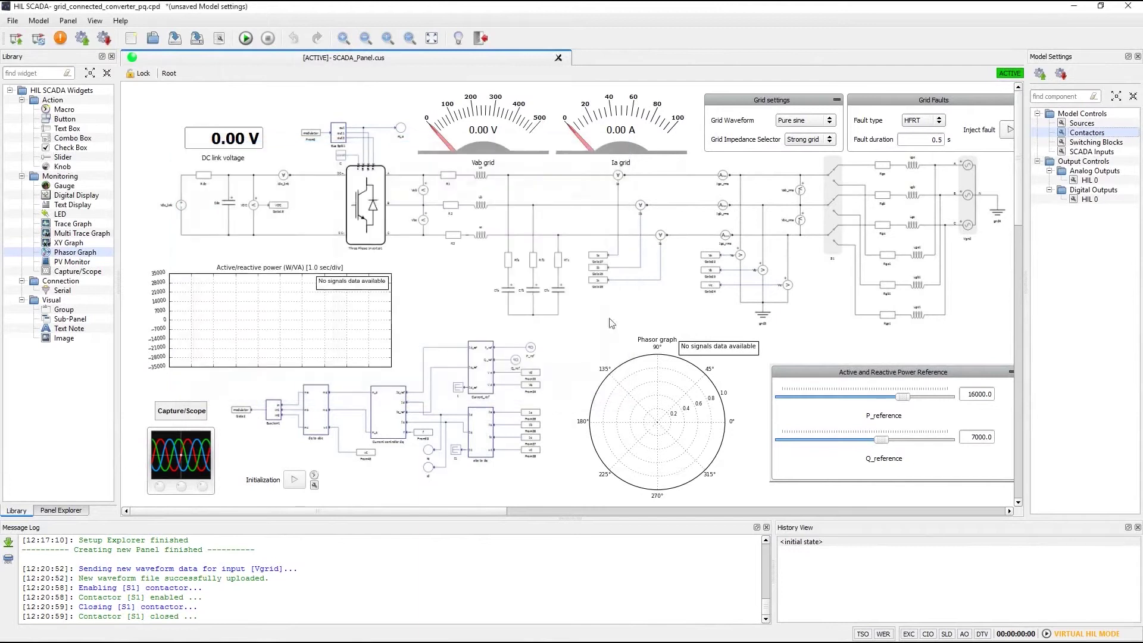
Review the HIL 0 Analog Output and Digital Output settings without changes
double_click(1089, 179)
left_click_drag(156, 14, 464, 106)
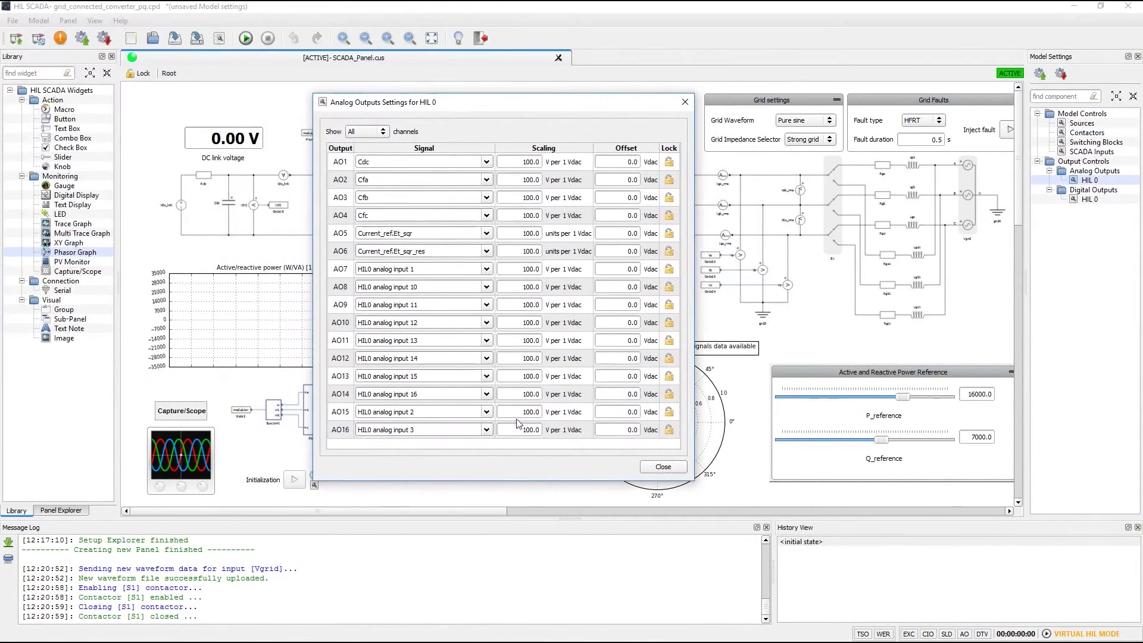
left_click(663, 466)
double_click(1089, 198)
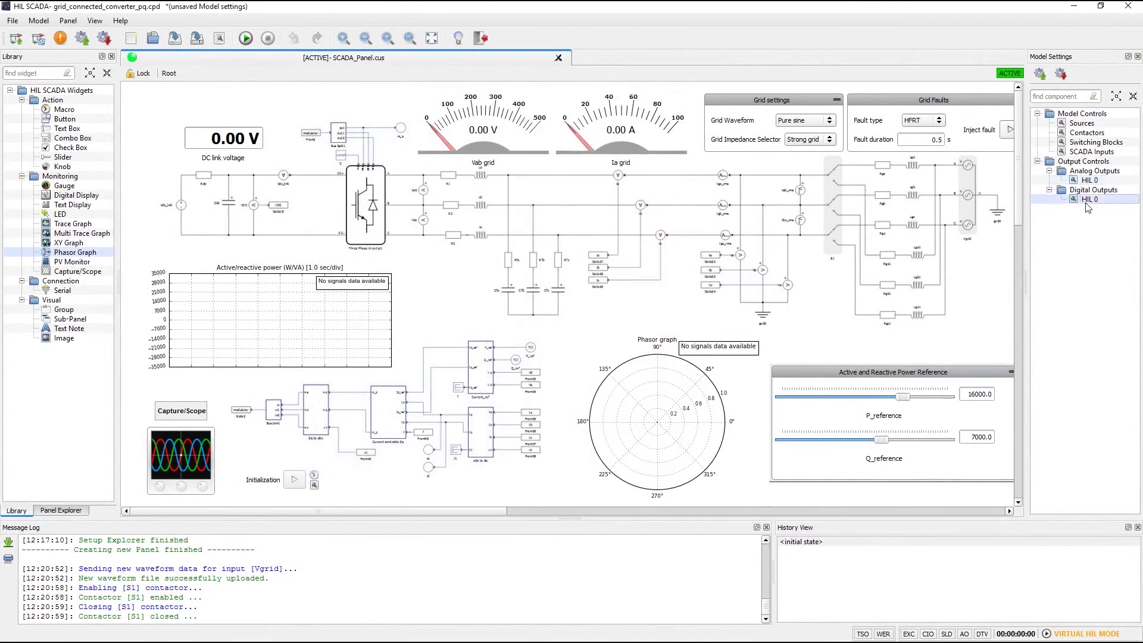
left_click_drag(232, 17, 587, 151)
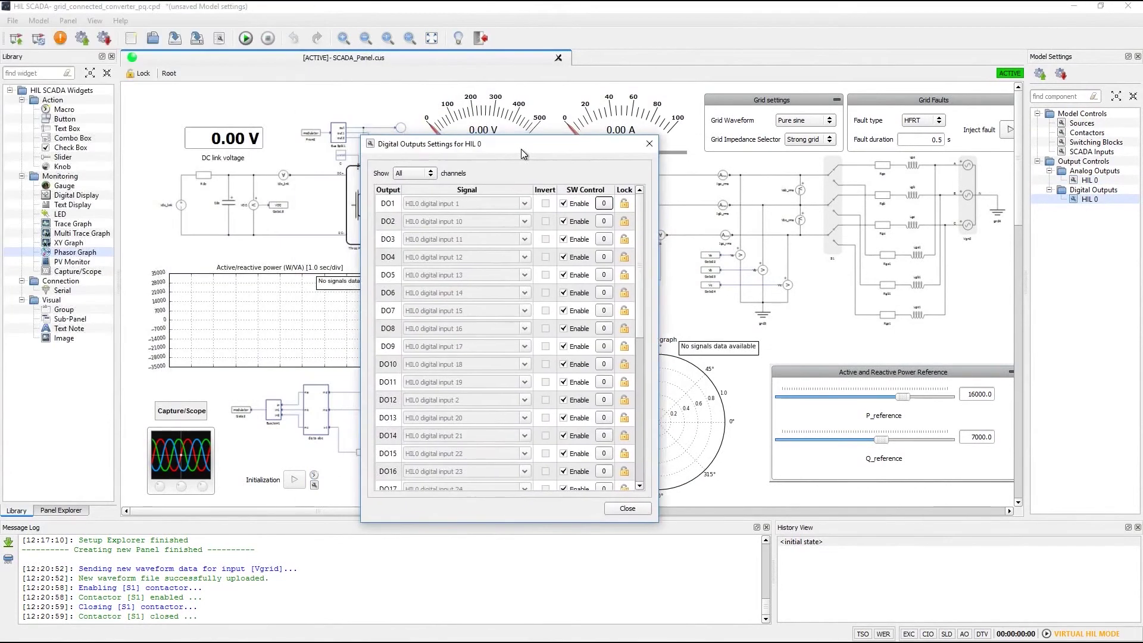
left_click(650, 144)
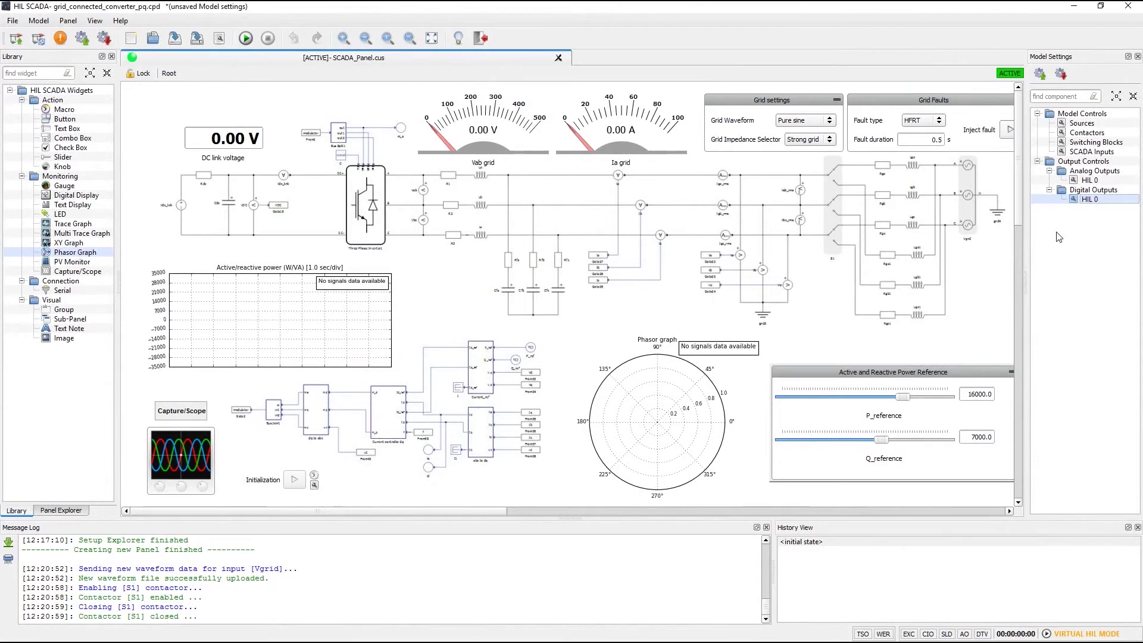
In SCADA Inputs Settings, browse the Current controller, P_ref, Q_ref and decouple enable inputs
double_click(1091, 151)
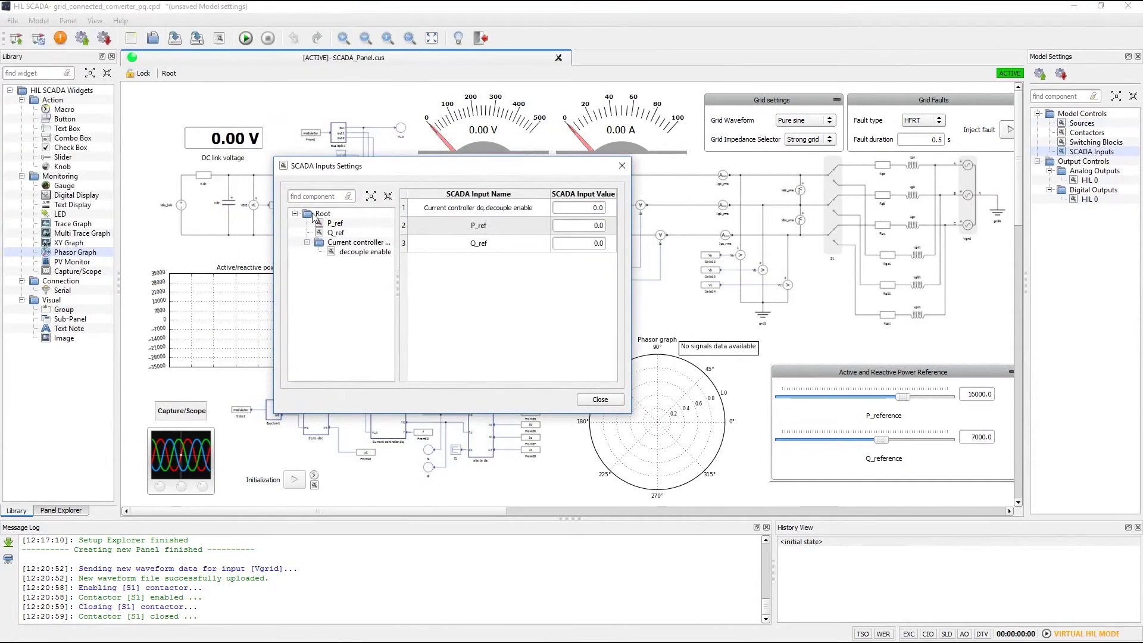
left_click(329, 244)
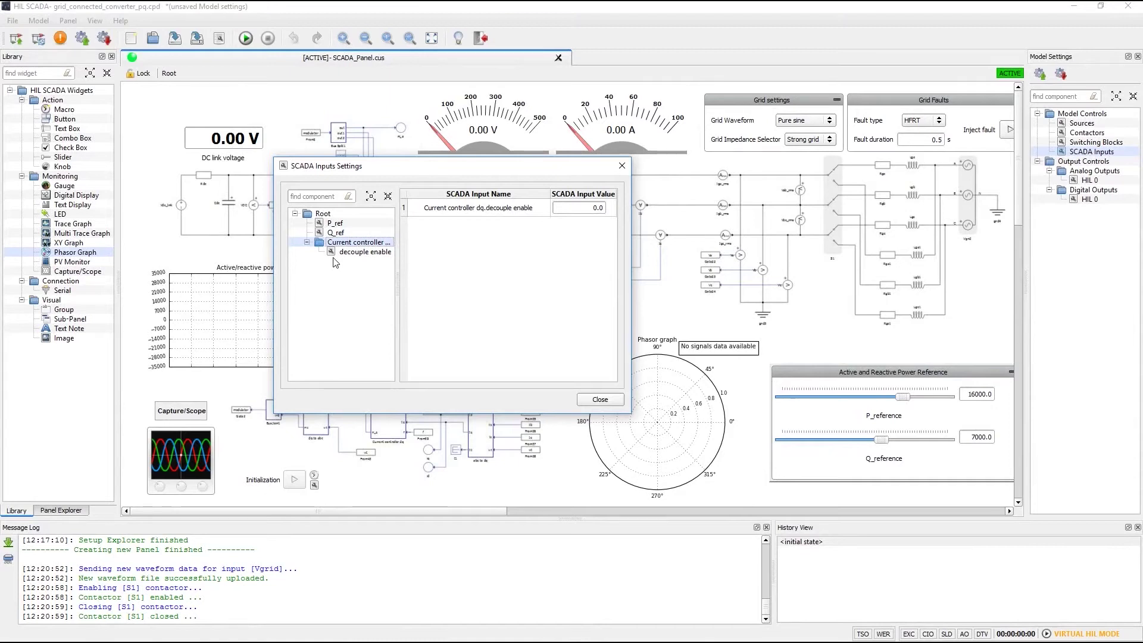
left_click(338, 225)
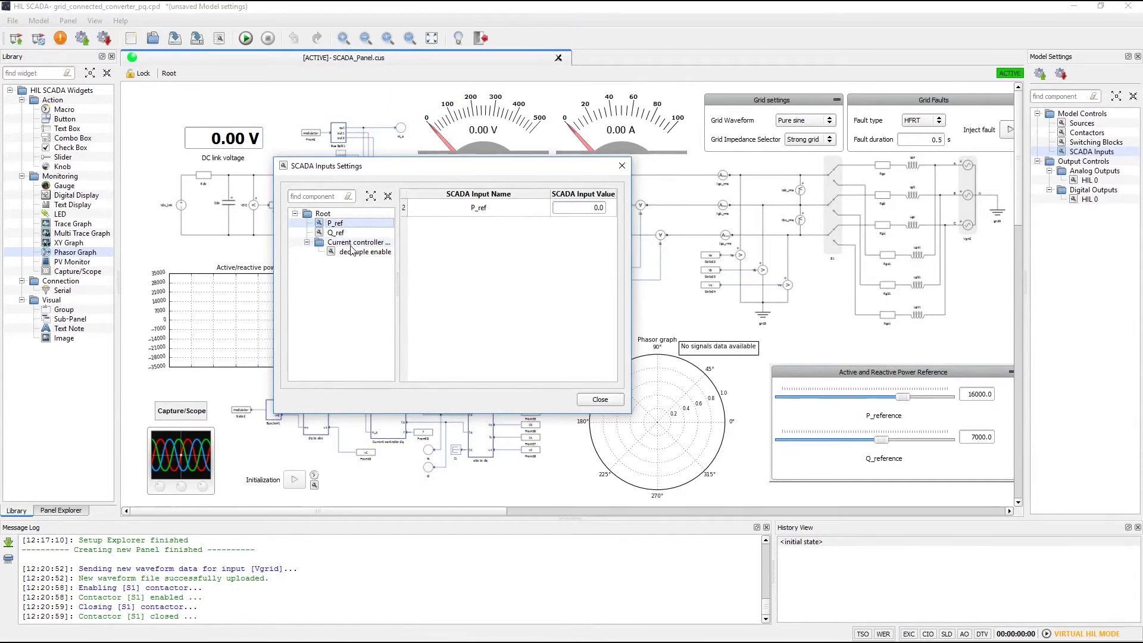
left_click(330, 234)
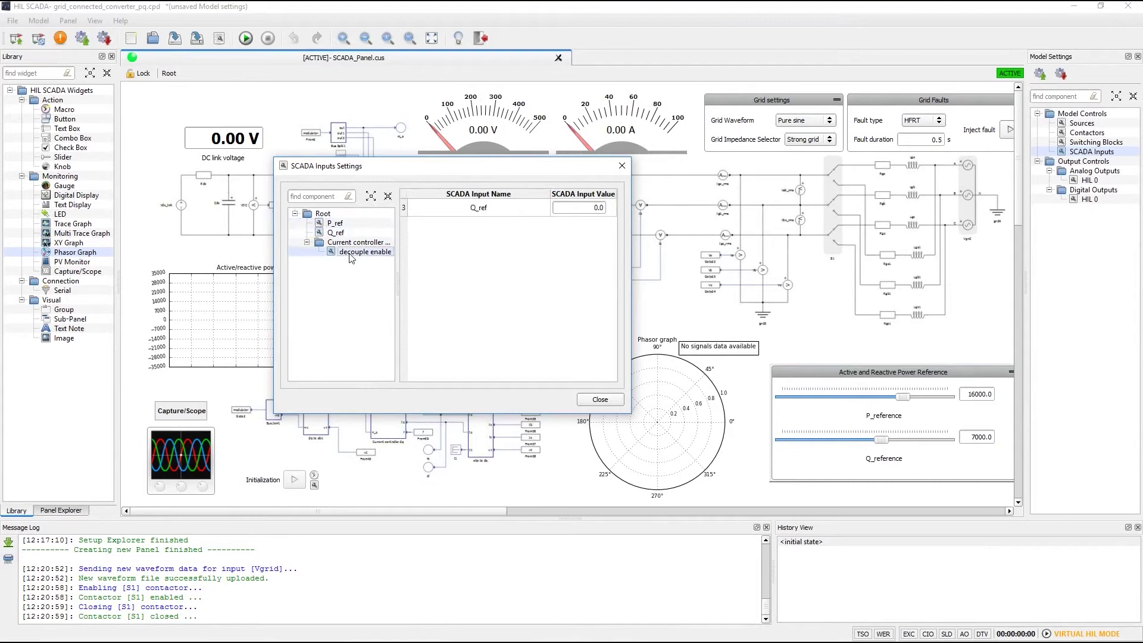
left_click(352, 252)
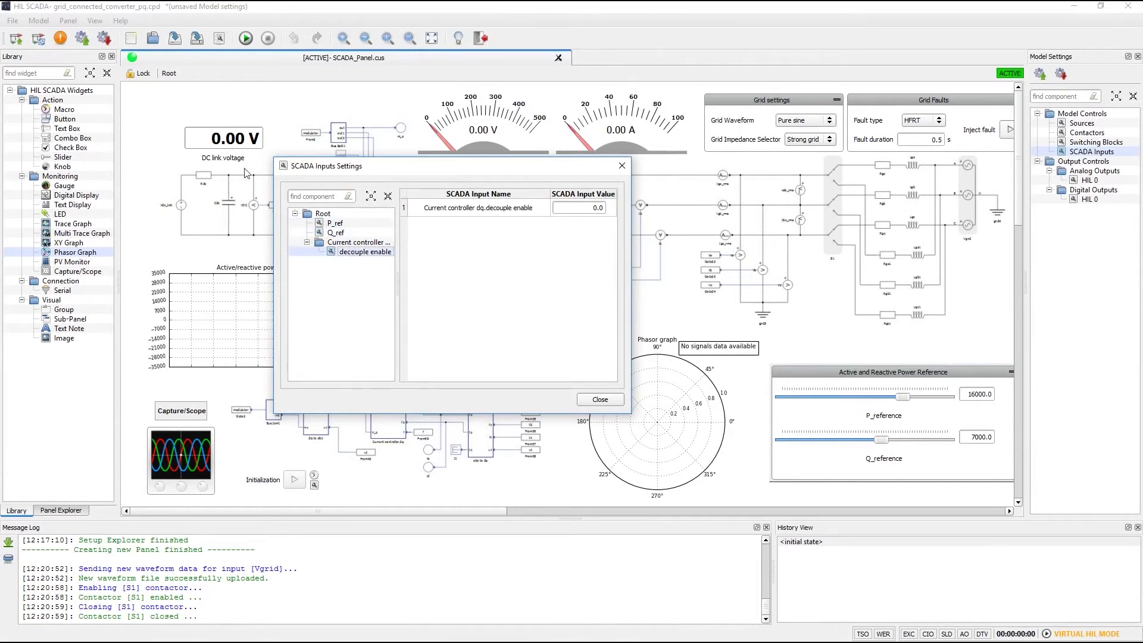
Filter the inputs by 'ref', check P_ref and Q_ref, shorten the filter, and close
left_click(305, 195)
type("ref")
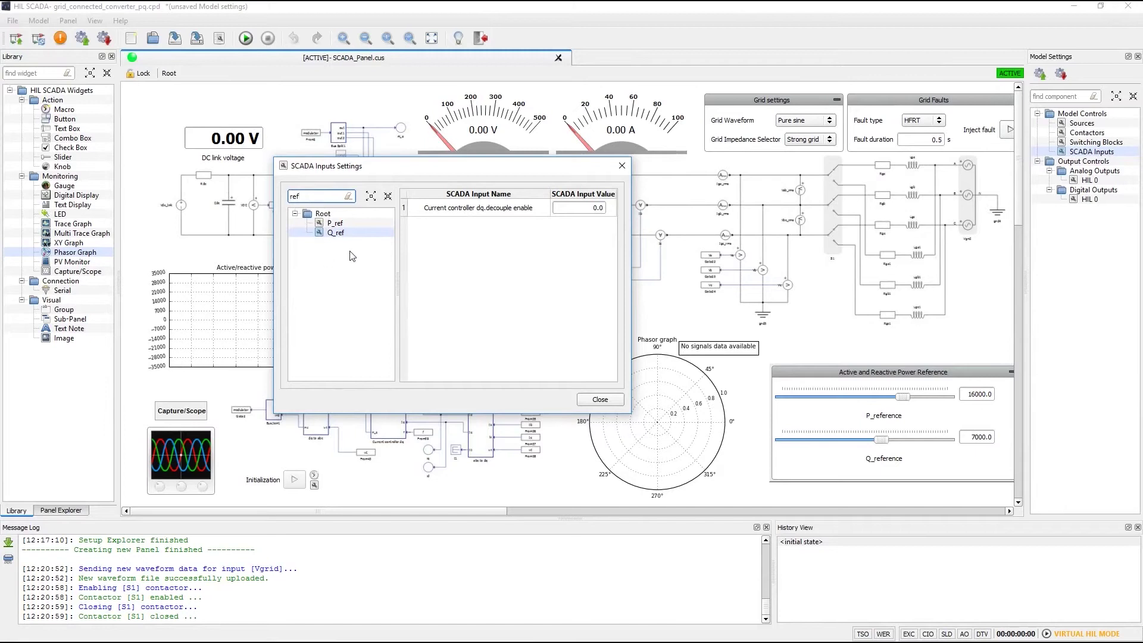
left_click(335, 224)
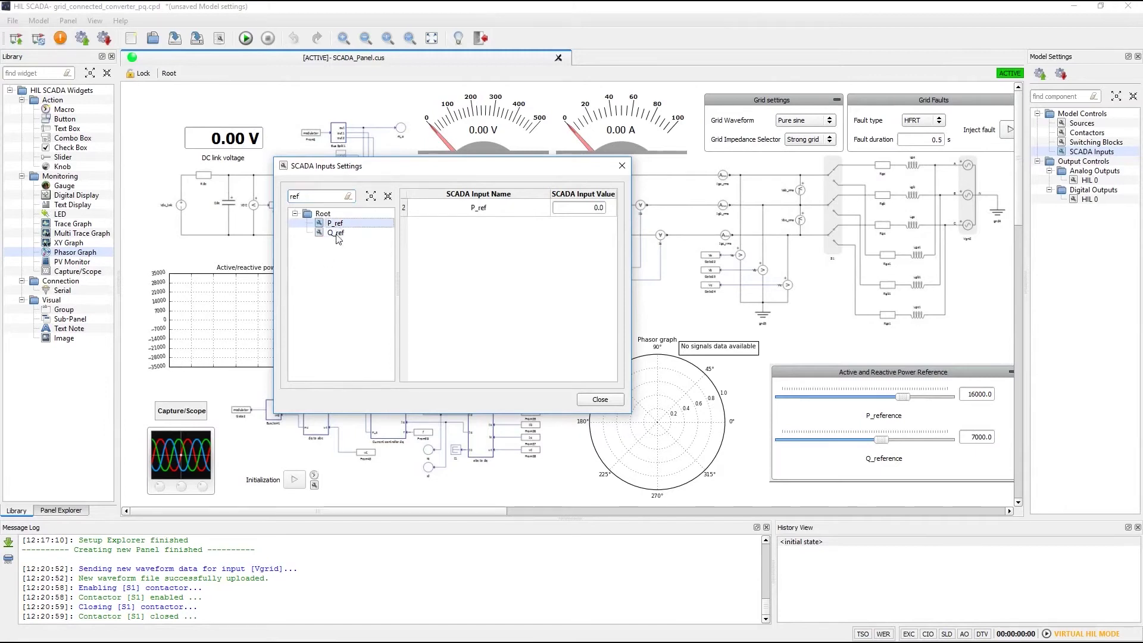
left_click(336, 232)
key("BackSpace")
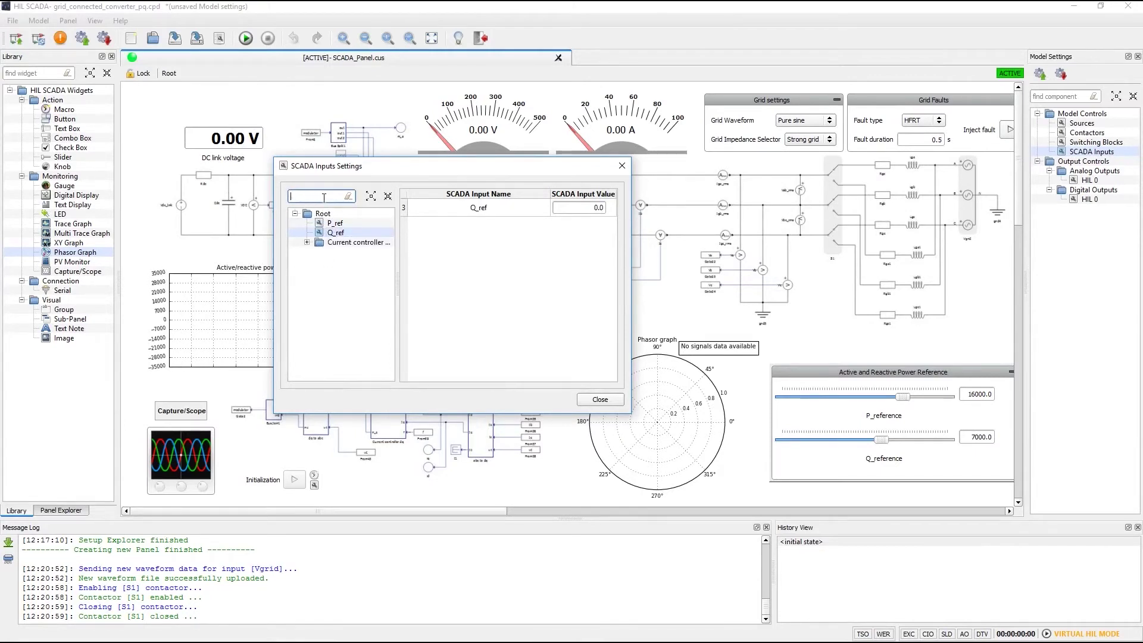
left_click(613, 400)
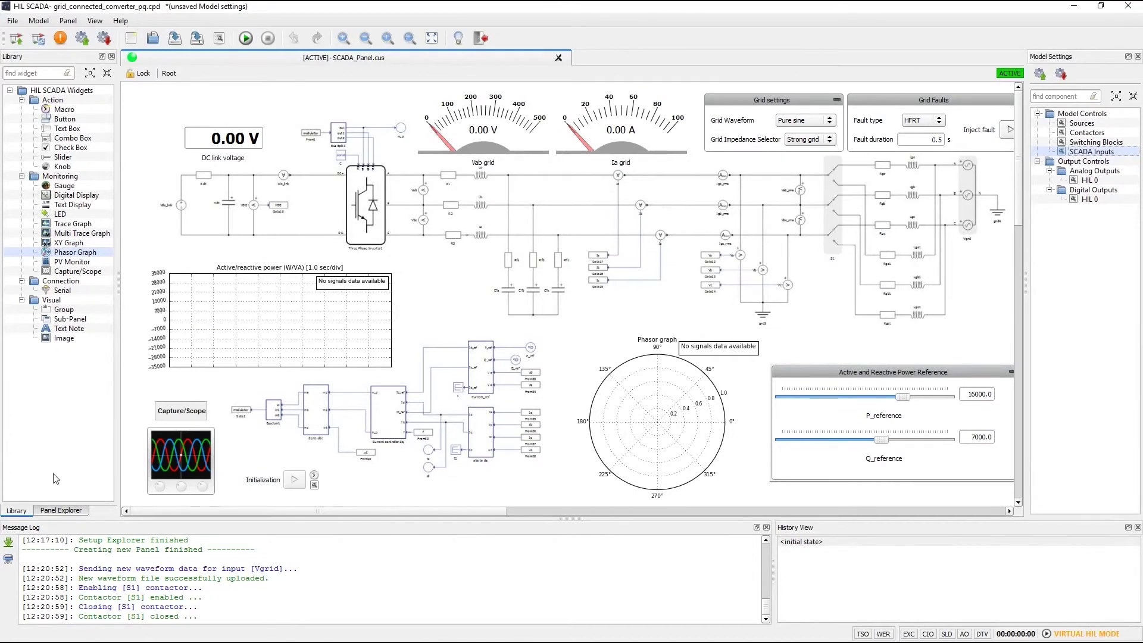
Show the Panel Explorer and locate the P_reference, Q_reference and Fault duration widgets
left_click(57, 512)
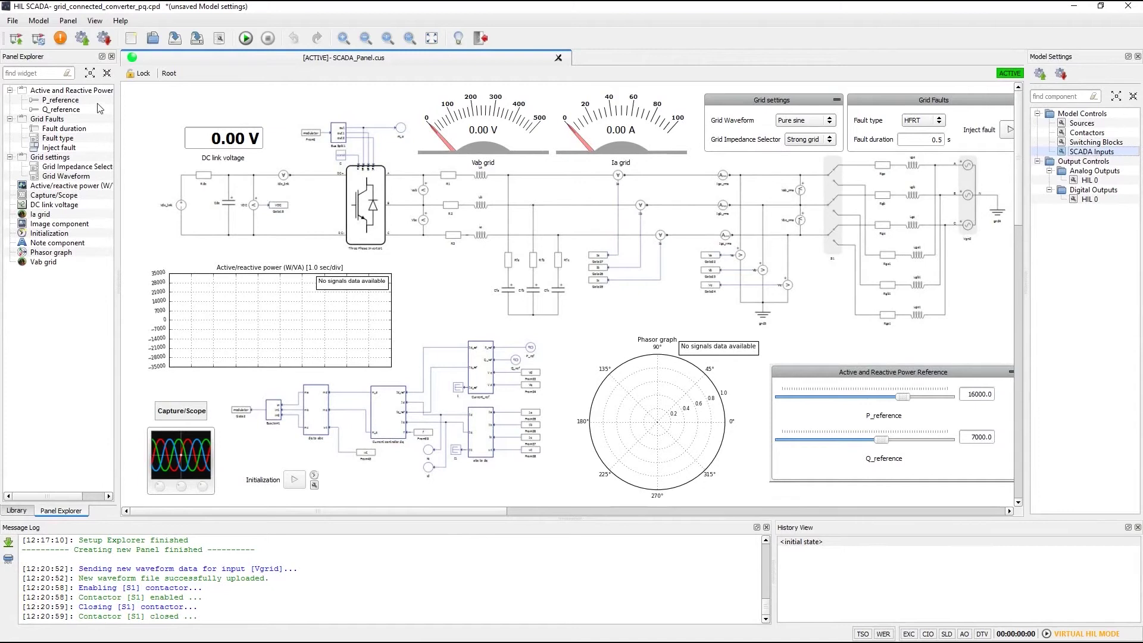
left_click(68, 101)
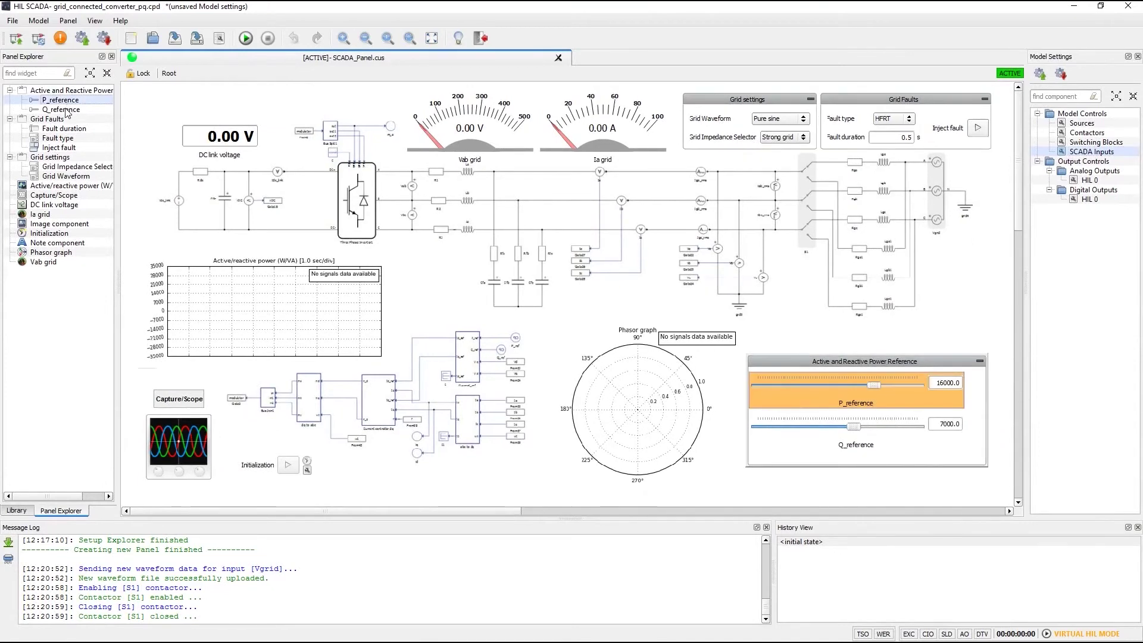
left_click(65, 110)
left_click(57, 129)
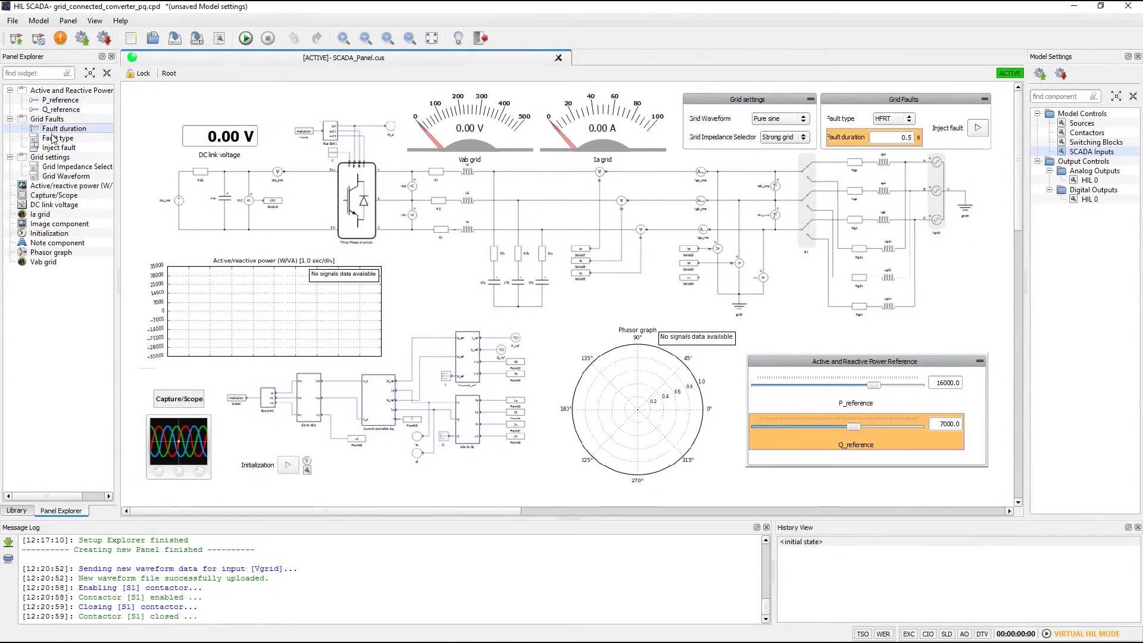
Review the Fault type widget's properties, then close the dialog
left_click(54, 139)
right_click(53, 140)
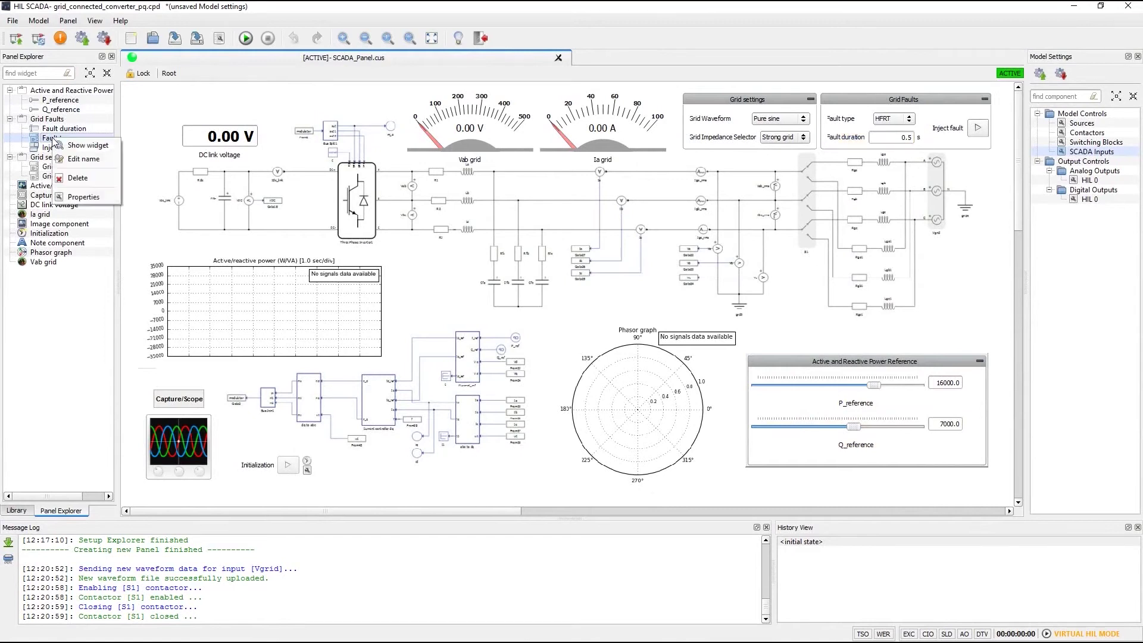
left_click(83, 197)
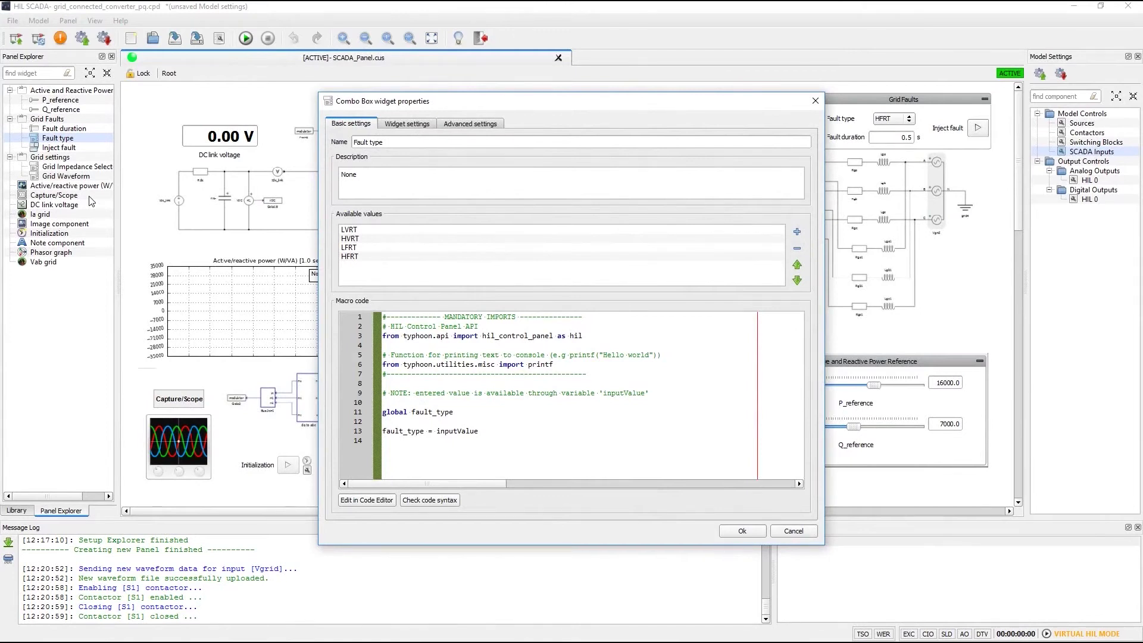
left_click(814, 102)
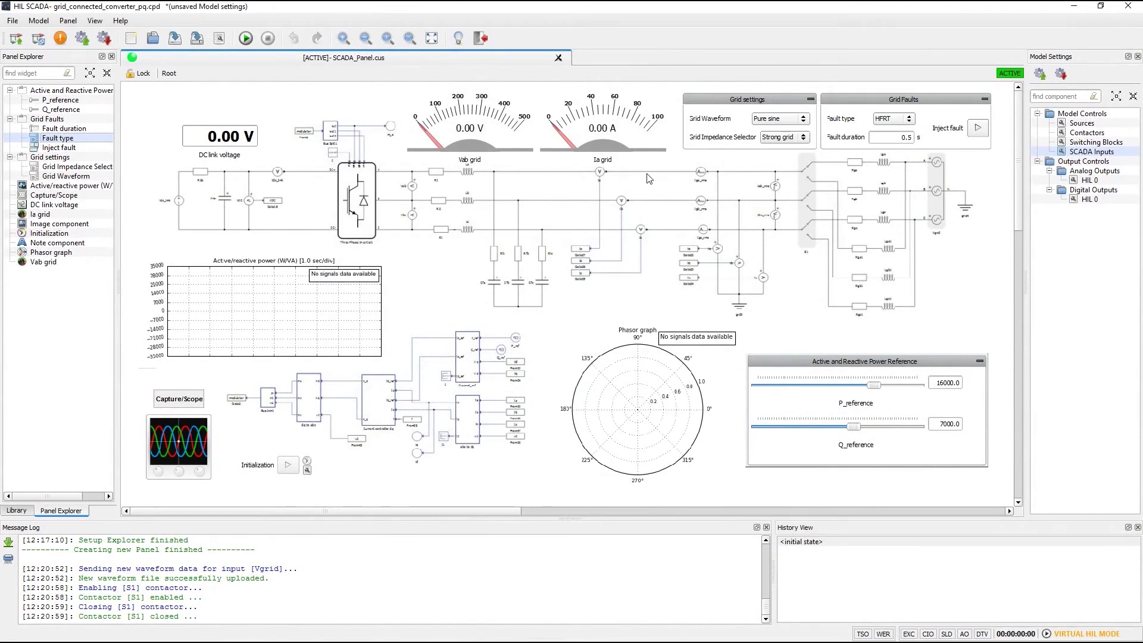
Start the simulation and lower P_reference to -2000.0 and Q_reference to -16000.0
left_click(245, 38)
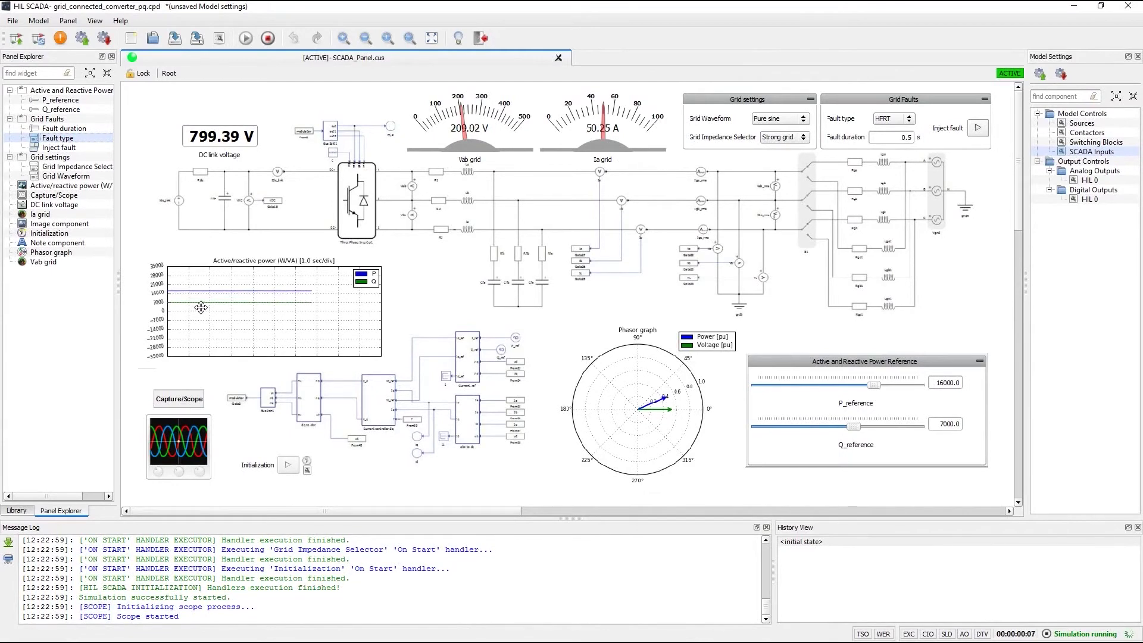
scroll(199, 301, "up", 1)
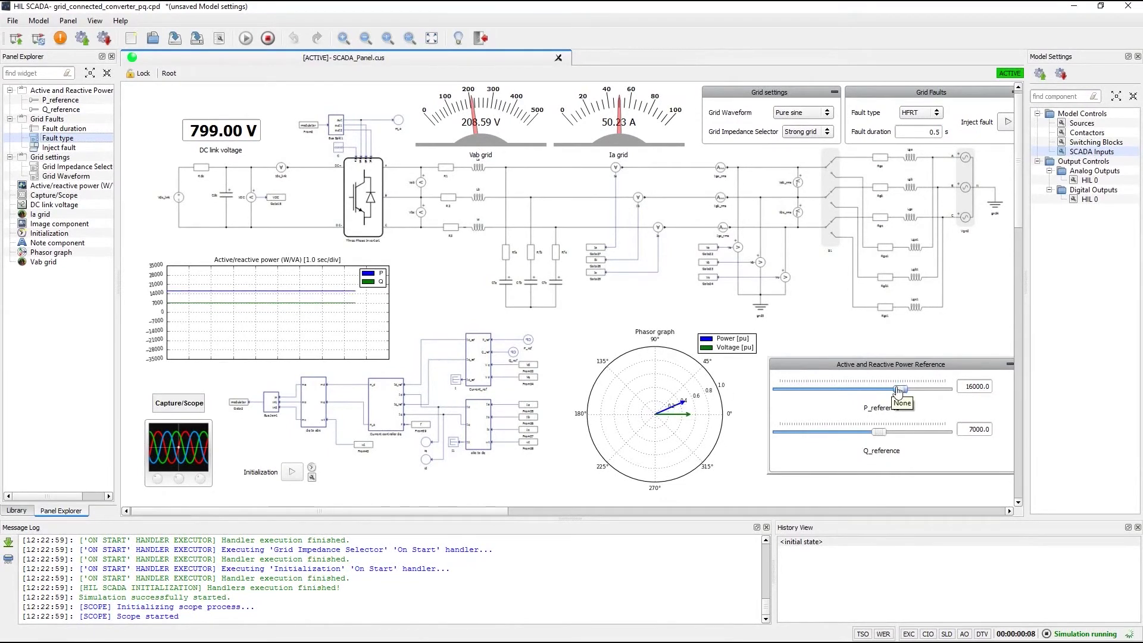
left_click_drag(902, 391, 860, 391)
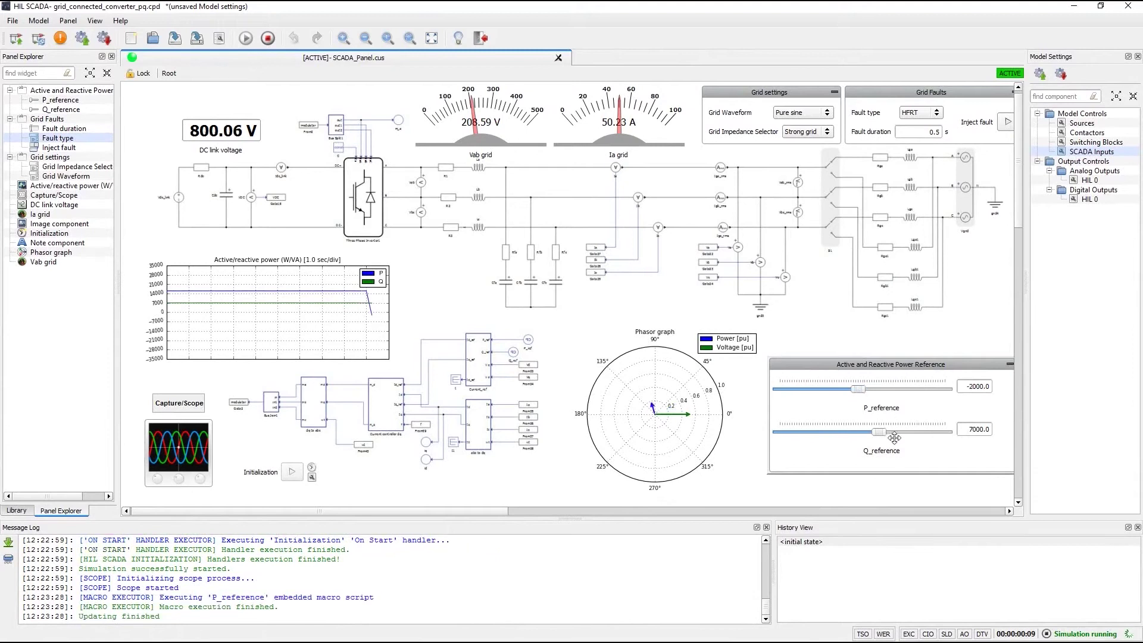
left_click_drag(880, 432, 826, 434)
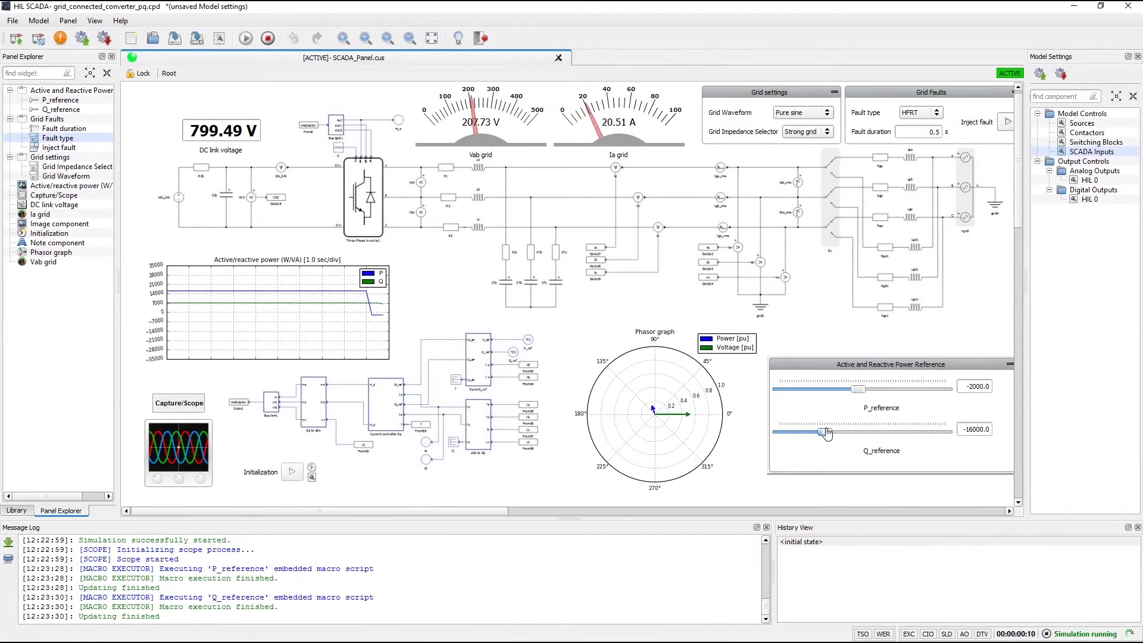
Raise both references to 21000.0, then settle P_reference at -8000.0 and Q_reference at -7000.0
left_click_drag(857, 389, 911, 391)
left_click_drag(824, 433, 911, 434)
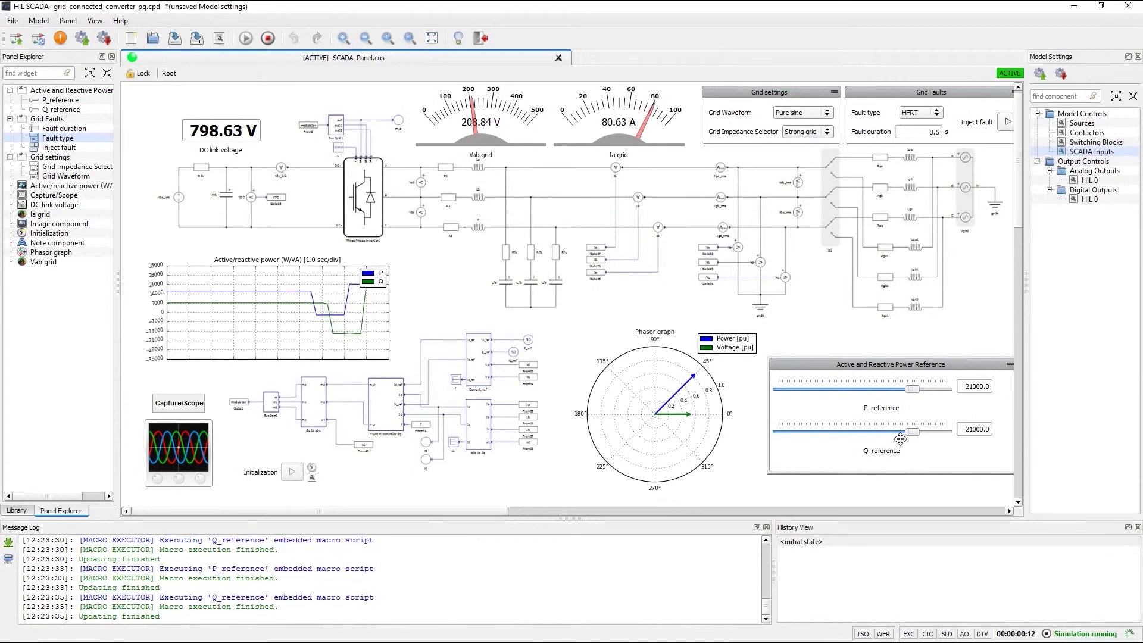
left_click_drag(914, 390, 848, 392)
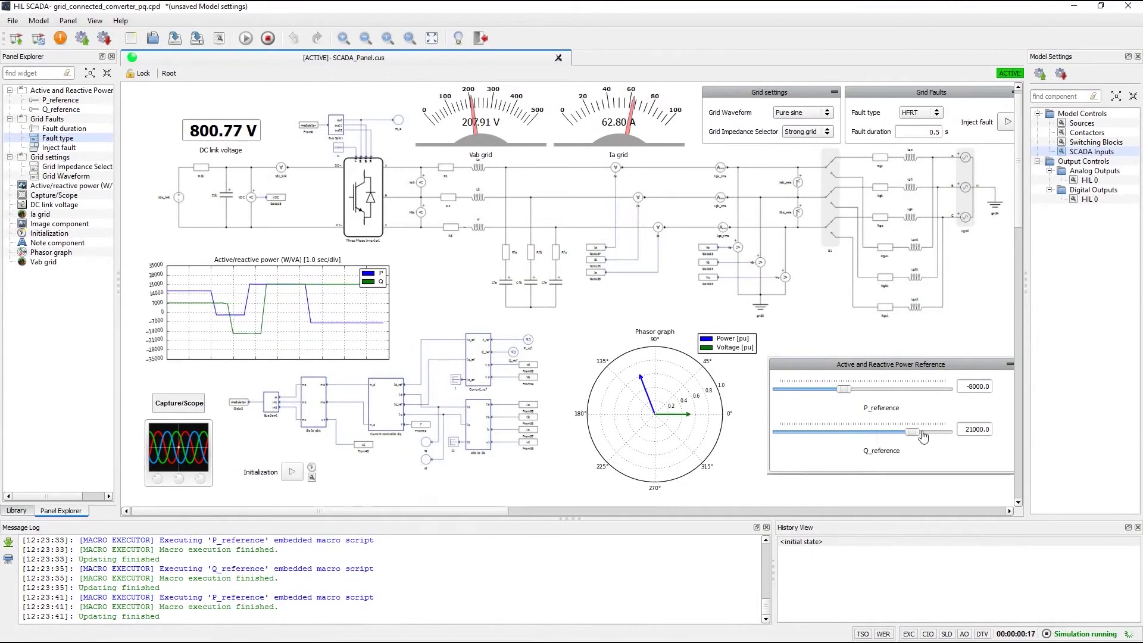
left_click_drag(912, 432, 845, 431)
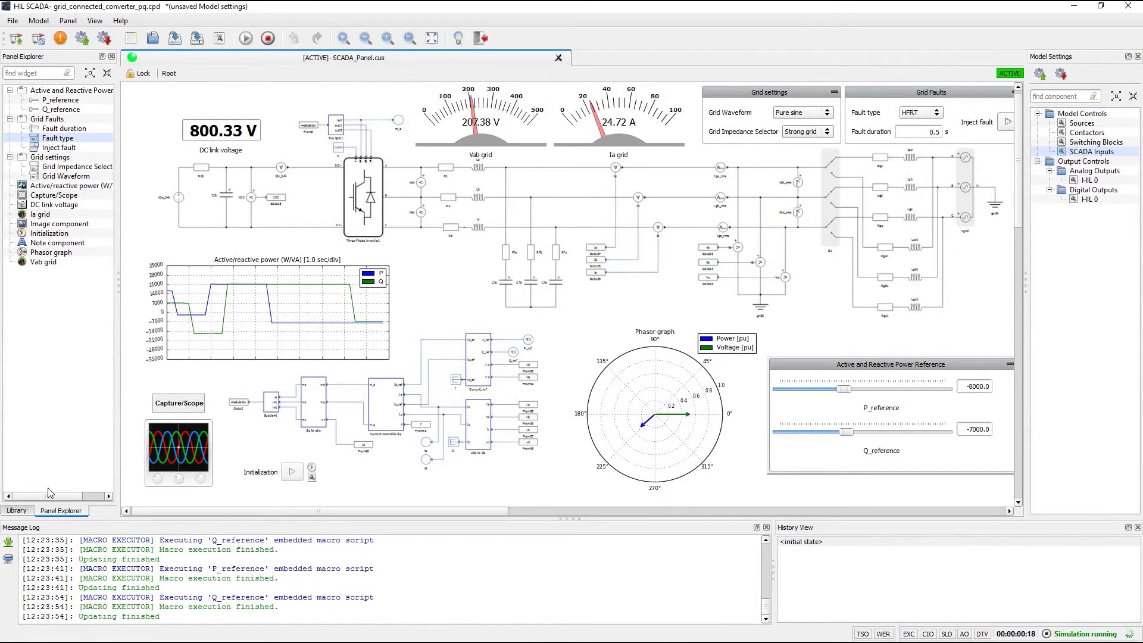
Open the Capture/Scope from the widget Library in windowed mode and reposition its window
left_click(16, 510)
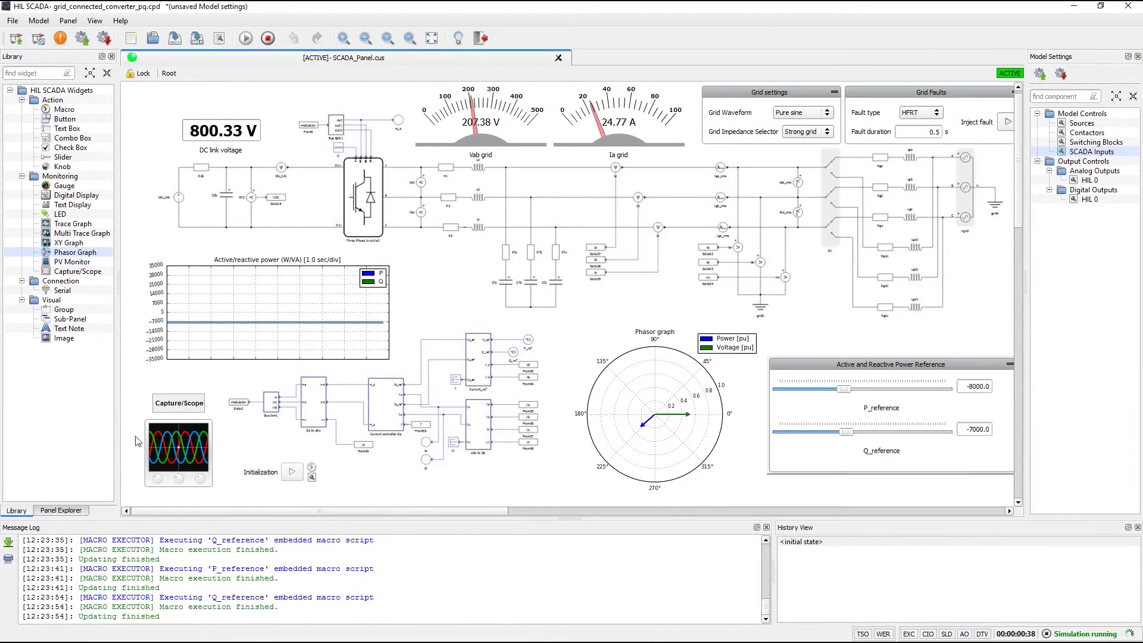
double_click(180, 444)
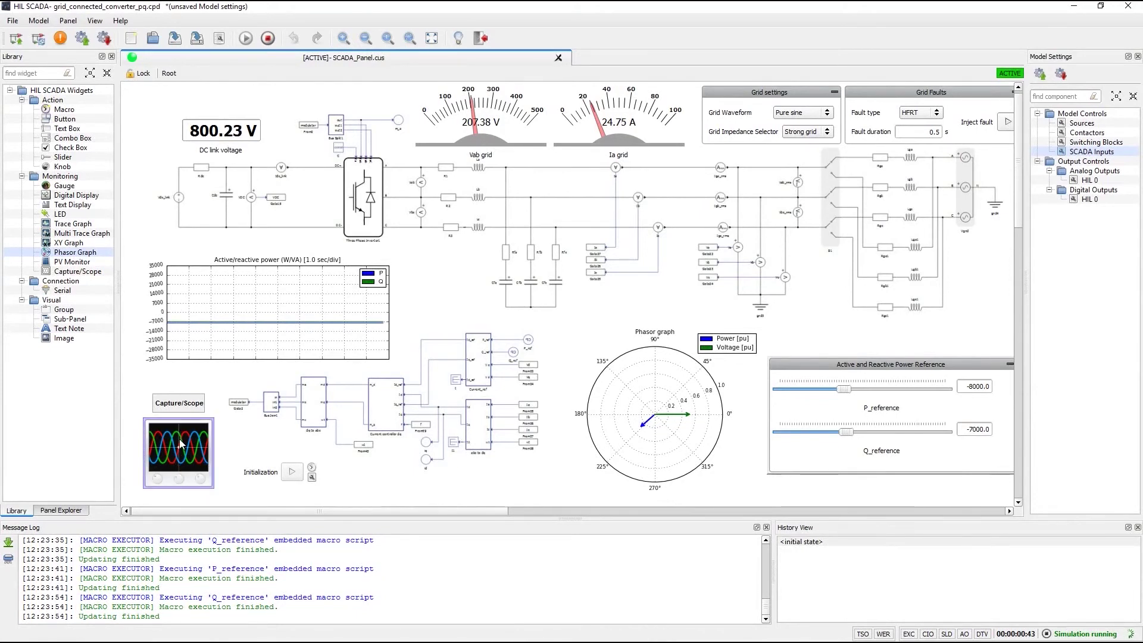
left_click_drag(542, 151, 611, 162)
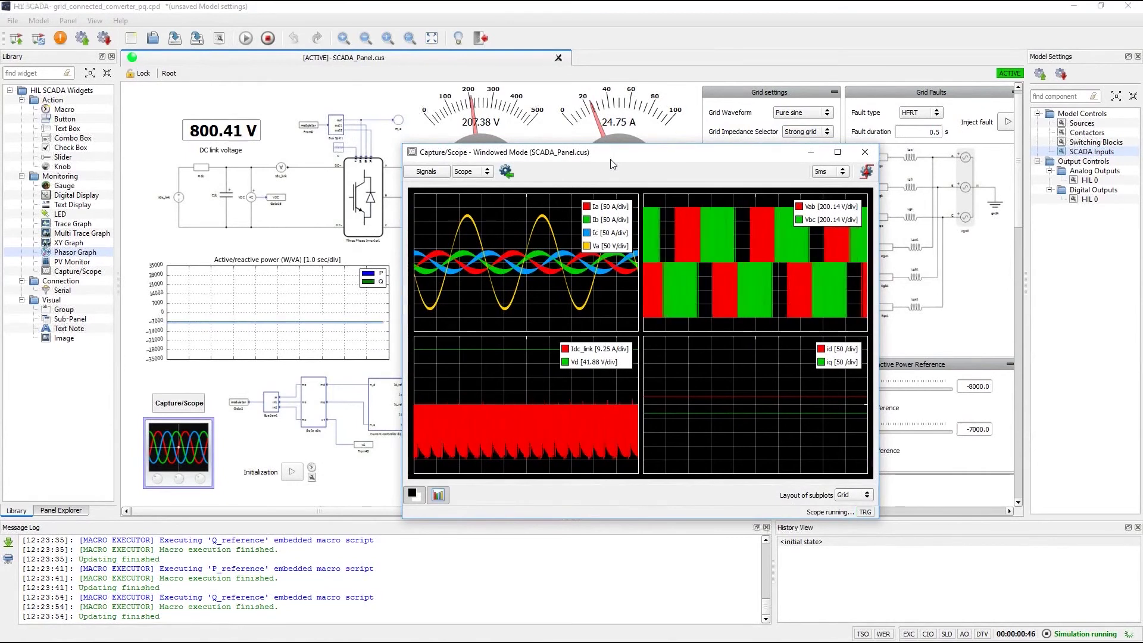
left_click_drag(611, 160, 516, 67)
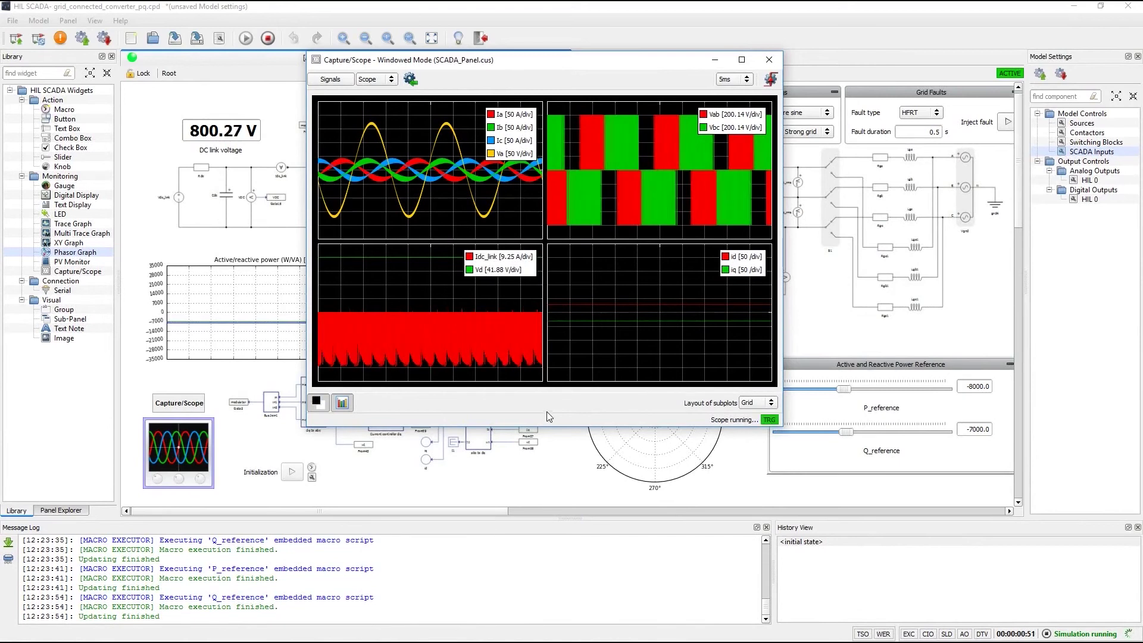
In the scope's signal settings, set row 14 to Vbc_rms and plot Q in the bottom-left subplot
left_click(330, 79)
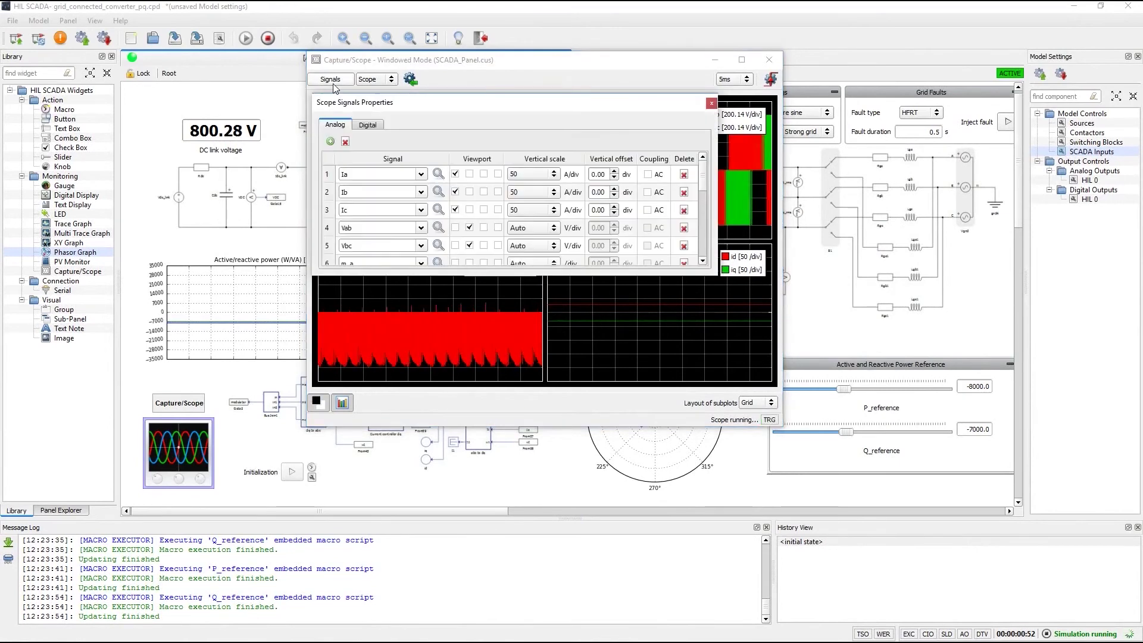
left_click_drag(716, 279, 794, 528)
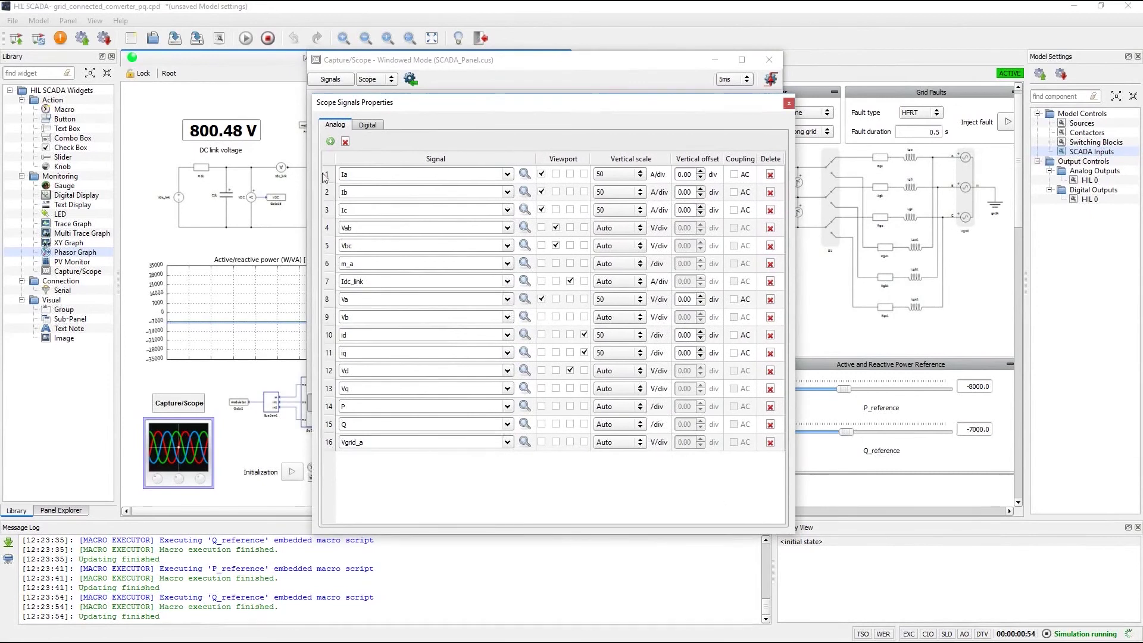
left_click(508, 406)
left_click(459, 445)
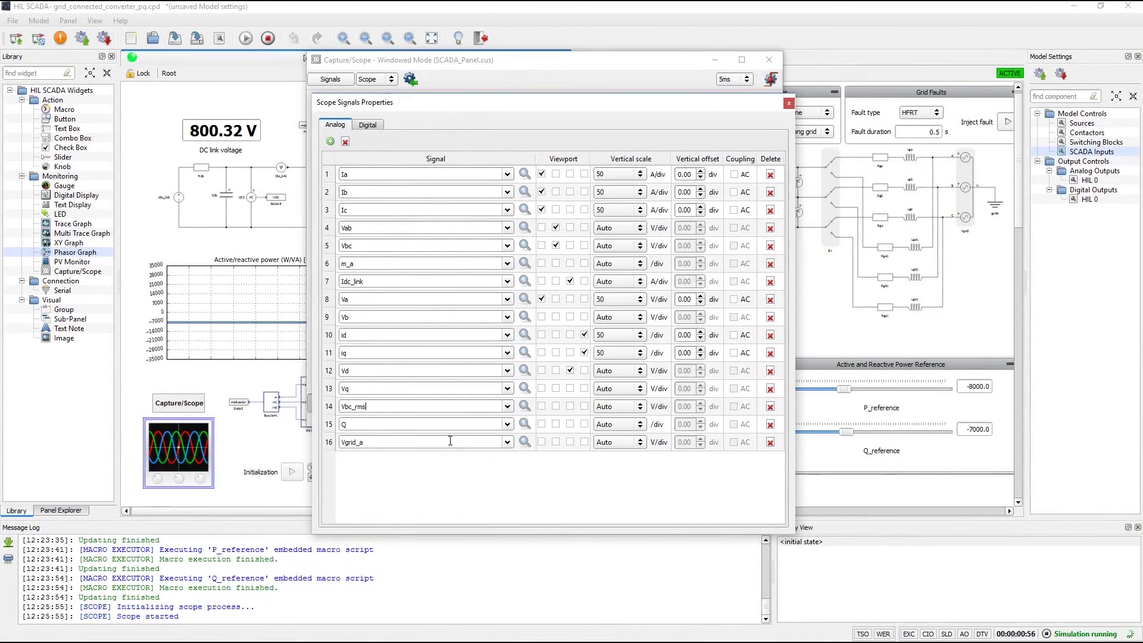
left_click(569, 424)
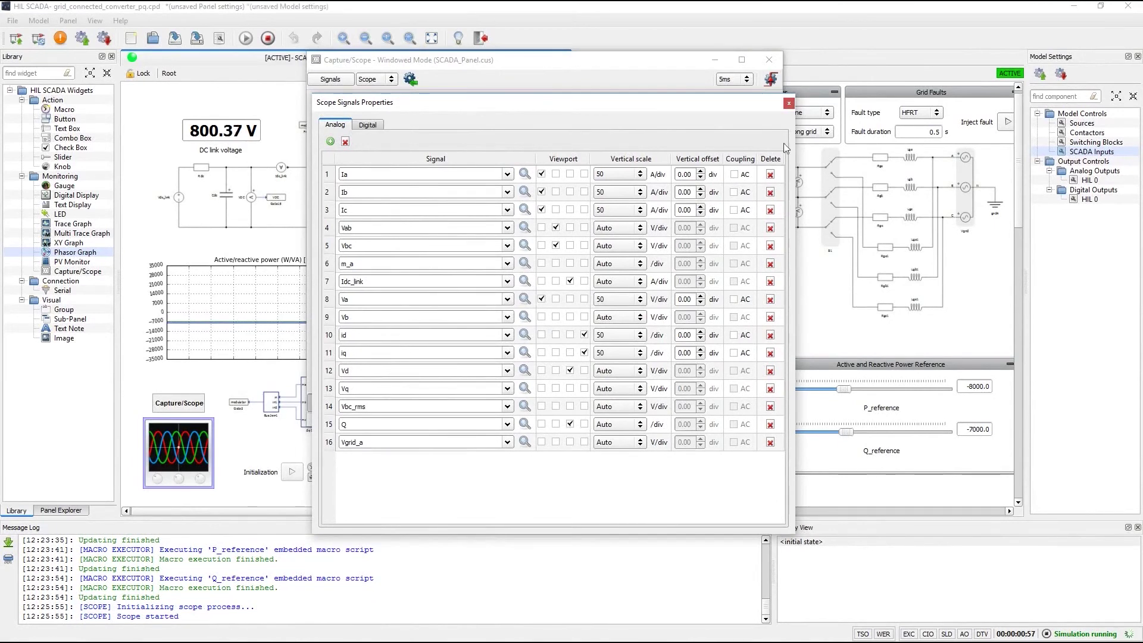
Remove Q from the bottom-left subplot, then float and close the signal settings
left_click_drag(714, 107, 1141, 102)
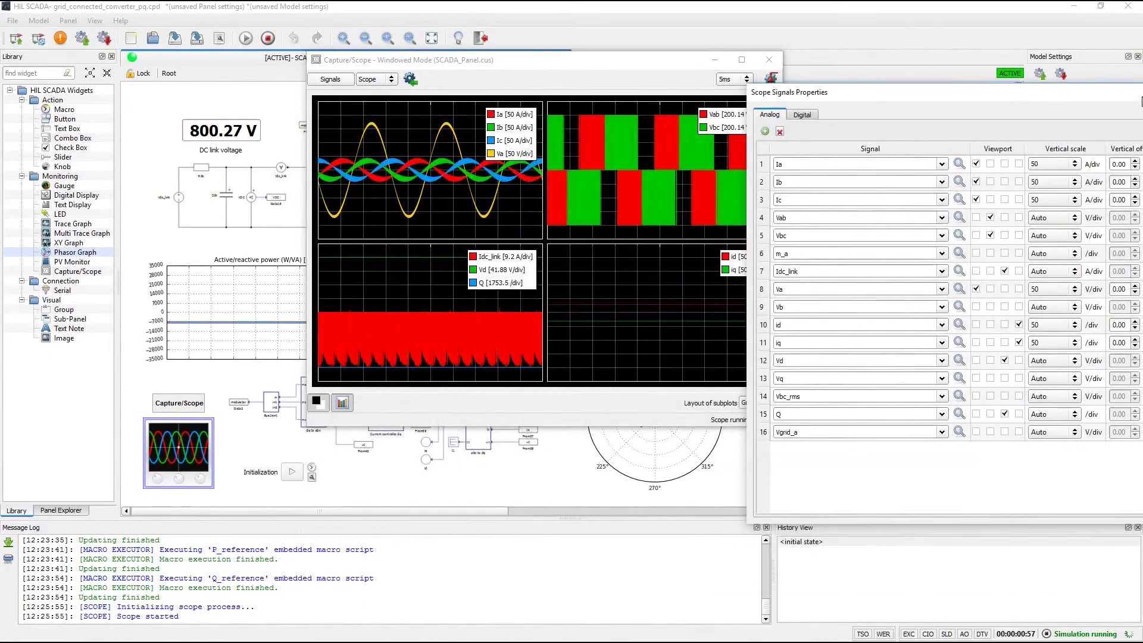
left_click(1004, 413)
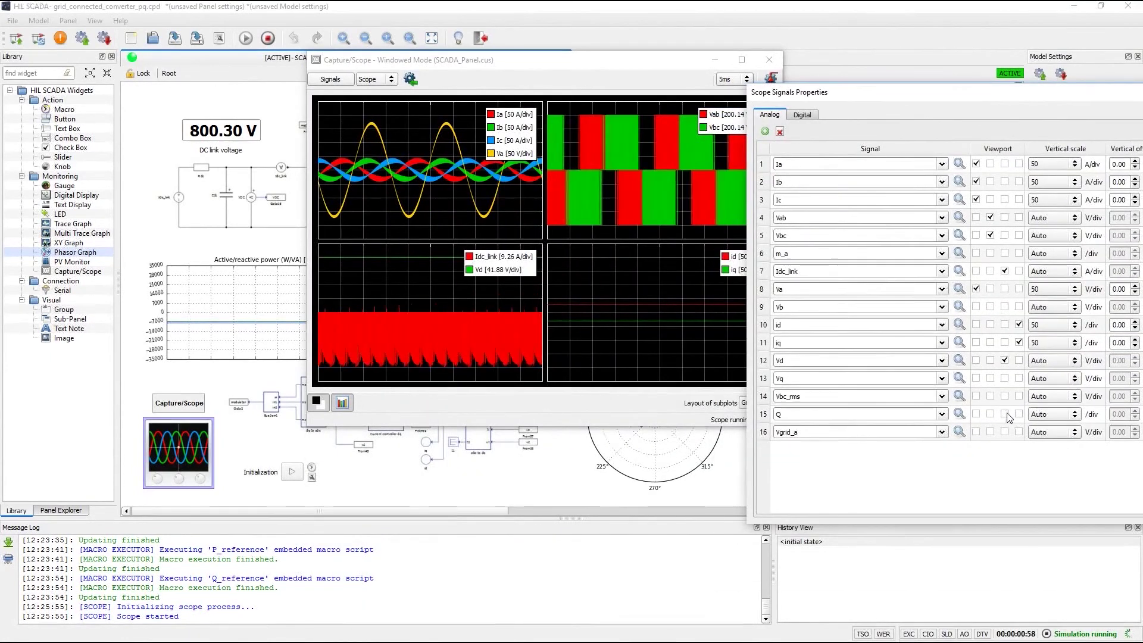
left_click(1005, 414)
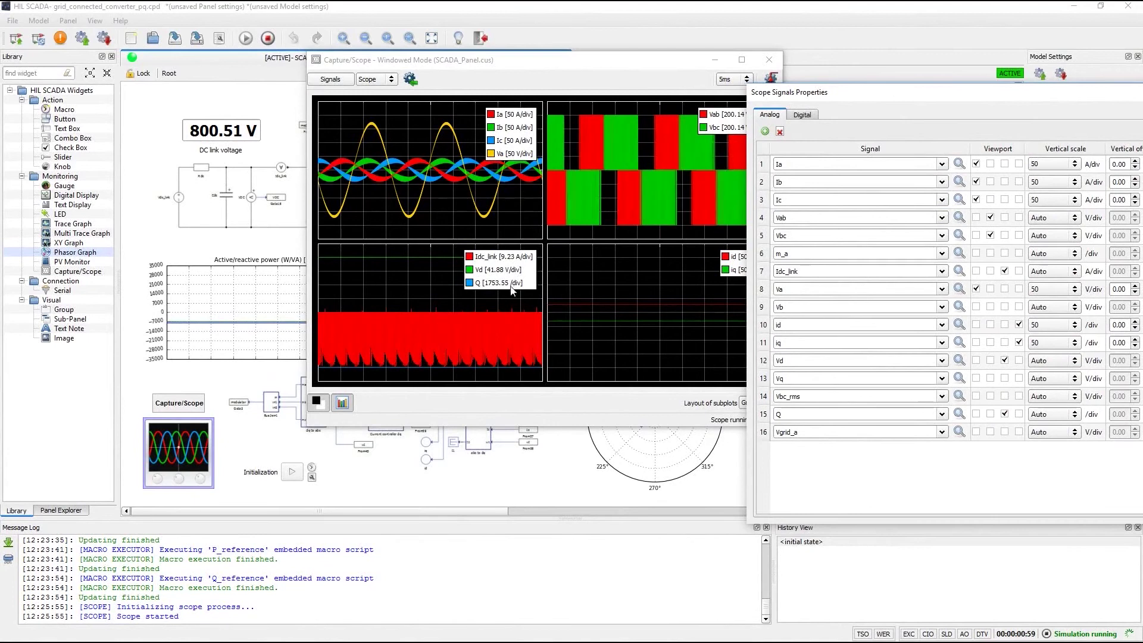
left_click(1004, 413)
left_click_drag(1095, 93, 784, 152)
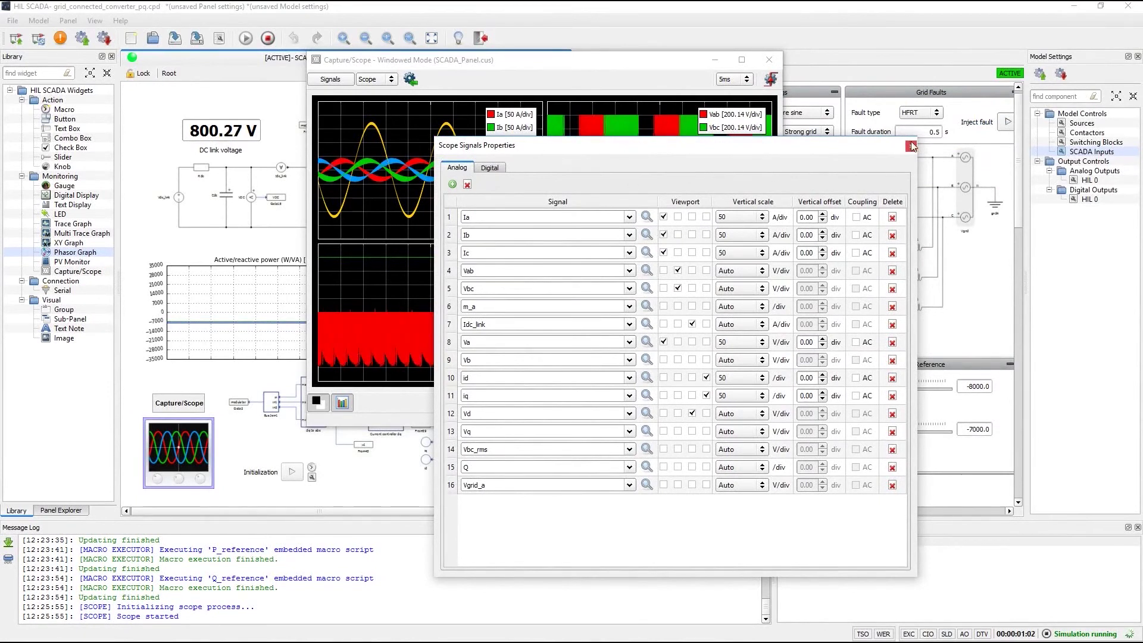
left_click_drag(804, 149, 946, 132)
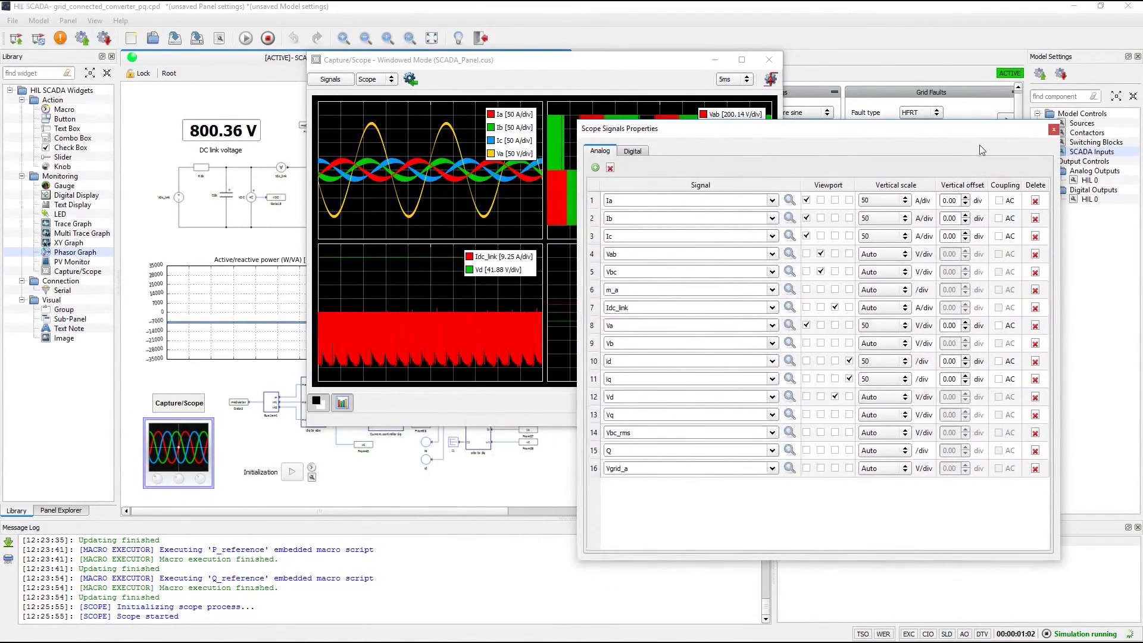
left_click(1053, 129)
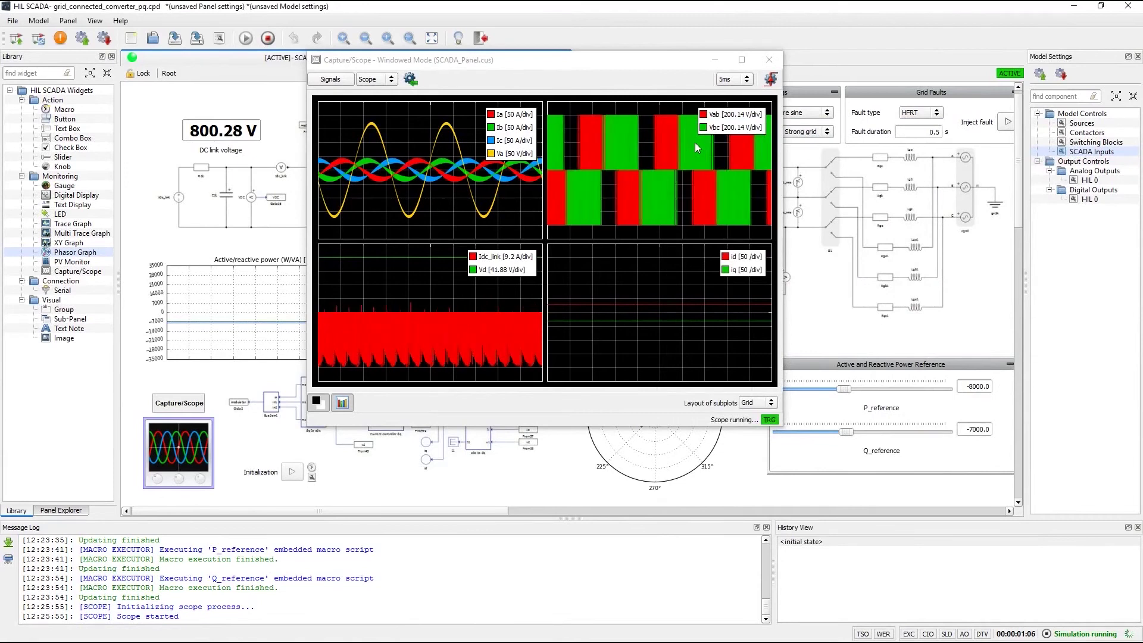
Maximize the Capture/Scope window, switch it to Capture mode, and review the capture signals
left_click(741, 60)
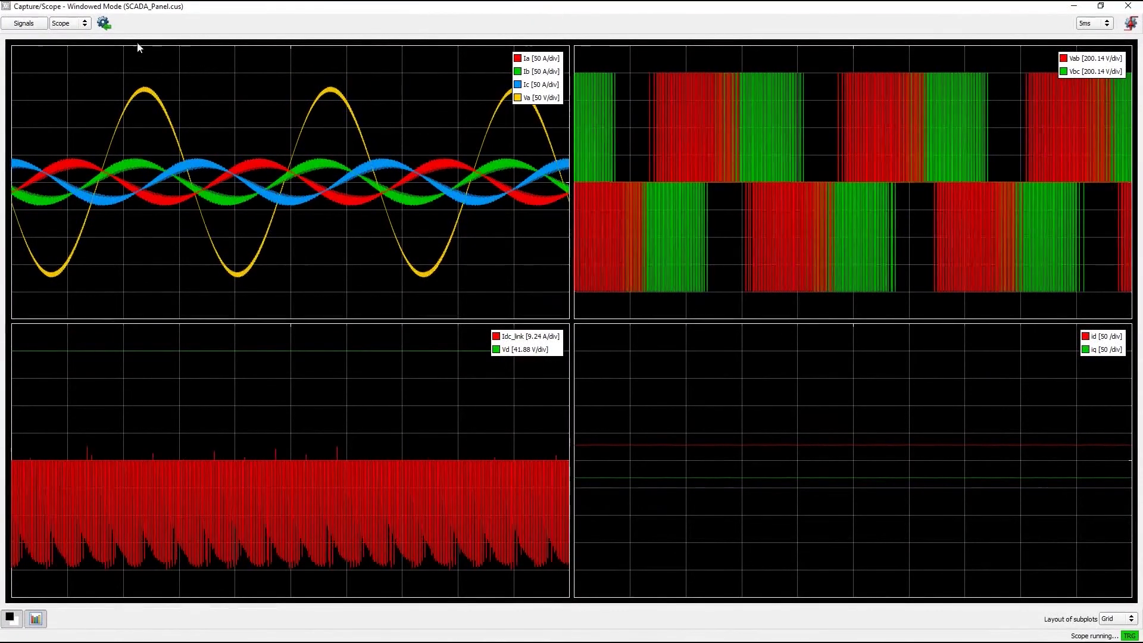
left_click(80, 28)
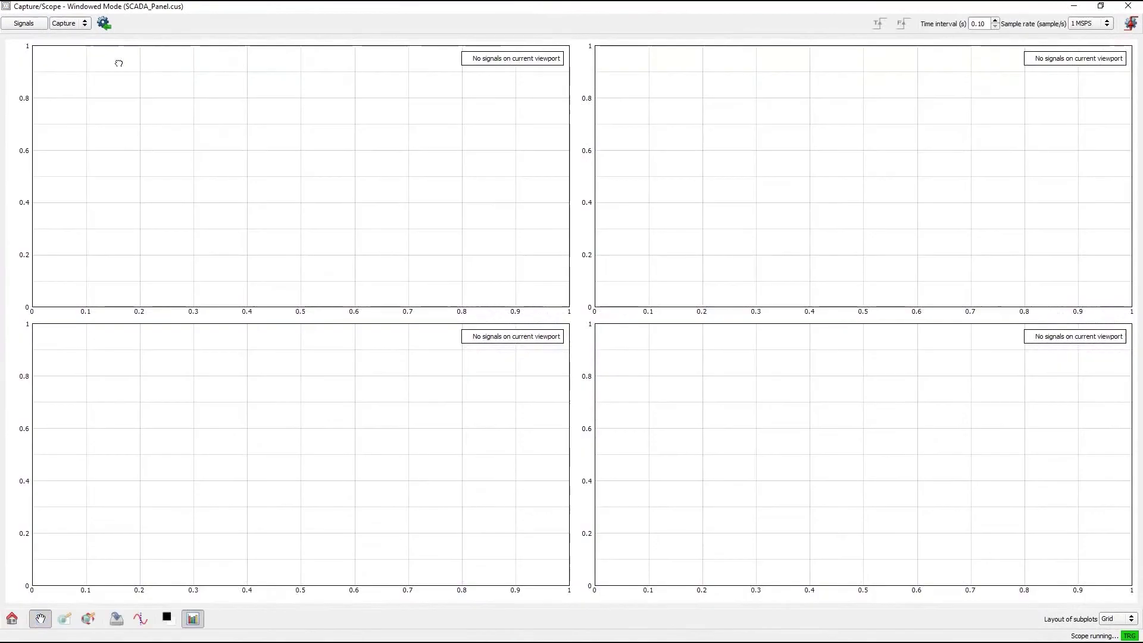
left_click(67, 35)
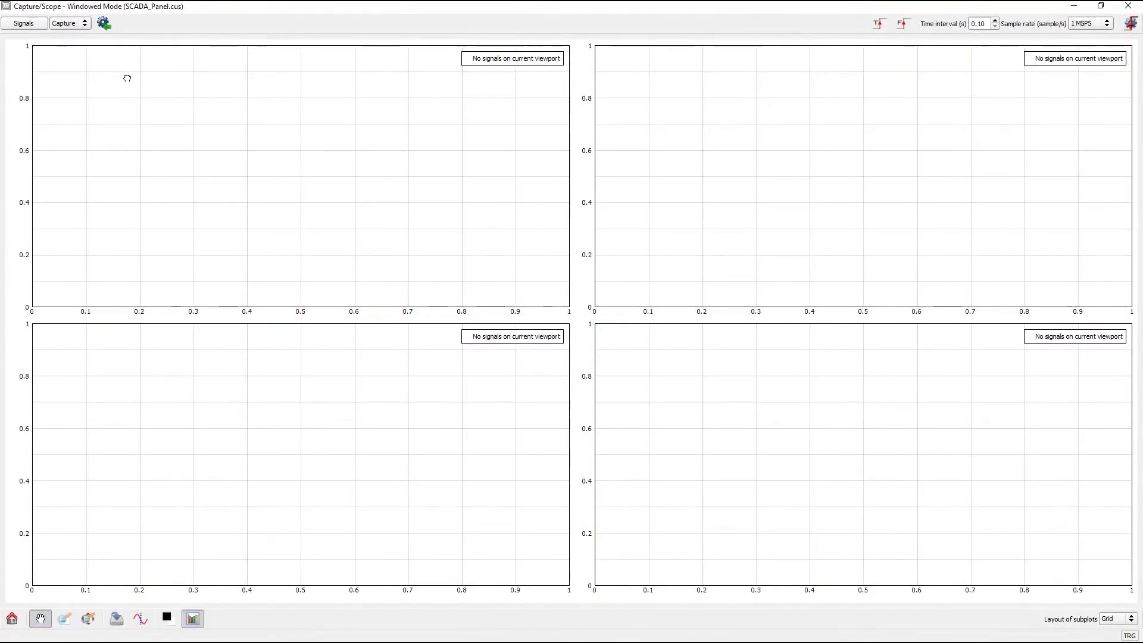
left_click(24, 23)
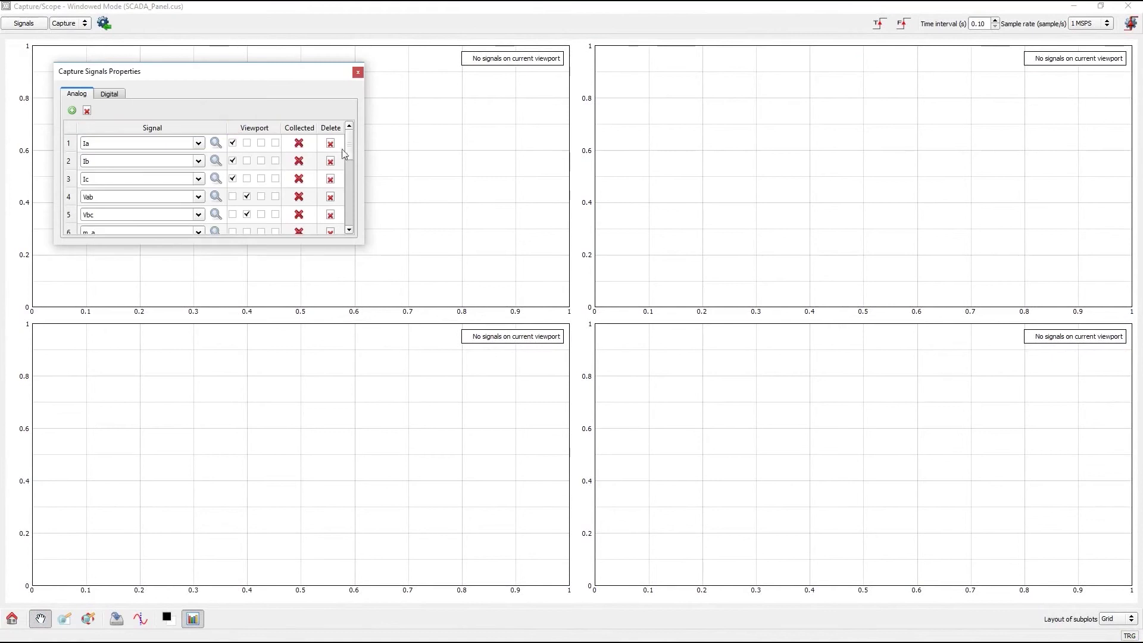
left_click_drag(349, 143, 341, 214)
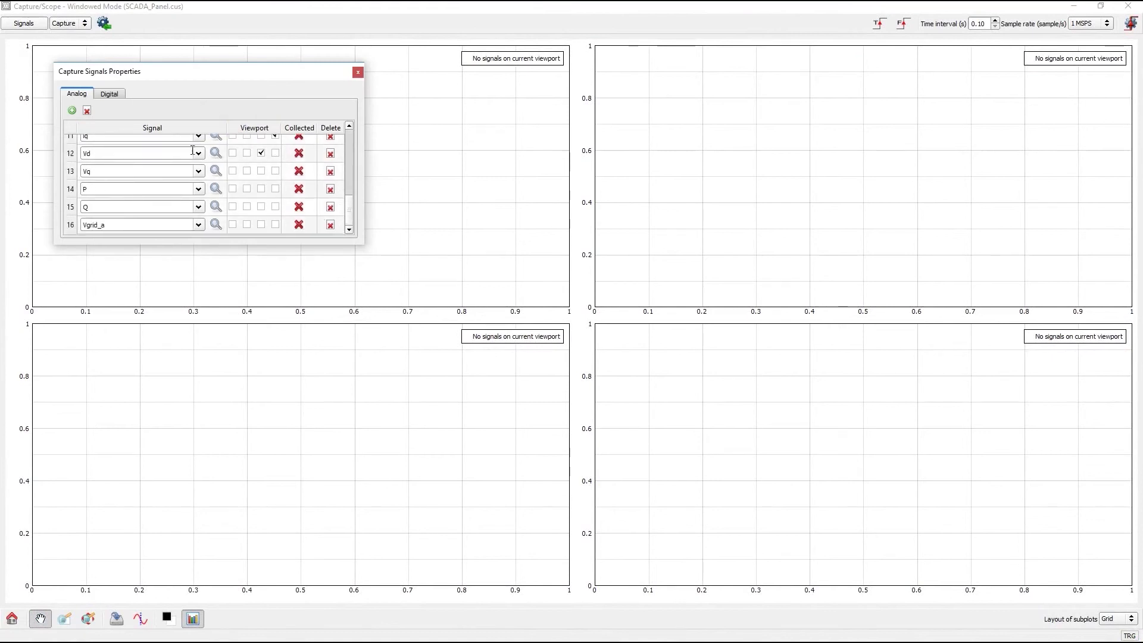
left_click(357, 73)
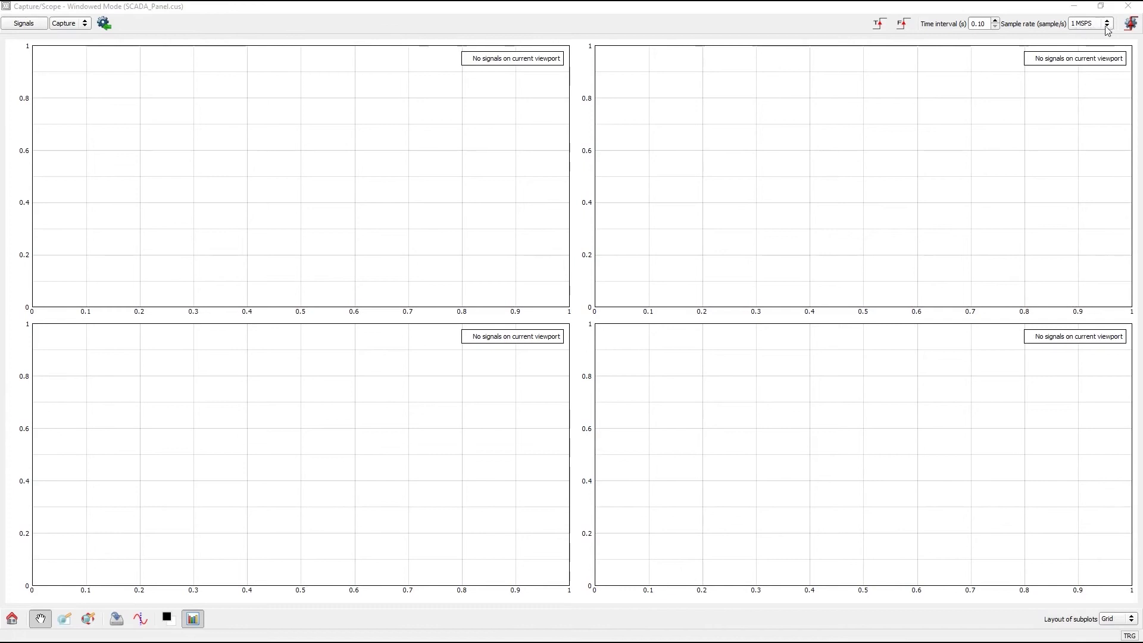
Set the capture time interval to 2 seconds and start the capture
double_click(989, 21)
type("2")
key("Return")
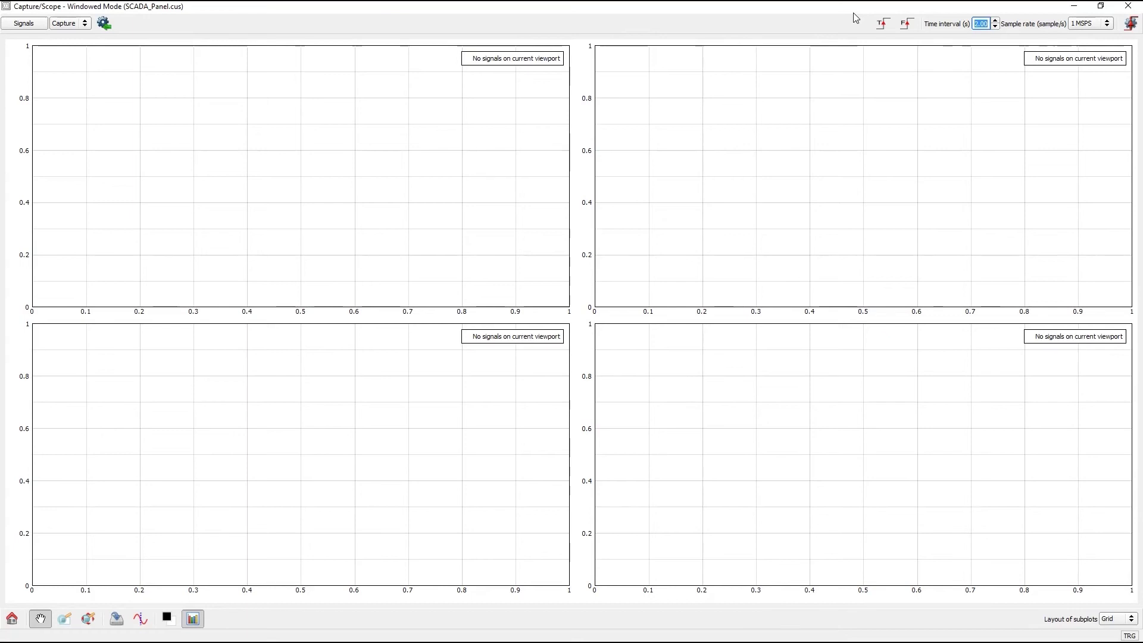
left_click(907, 24)
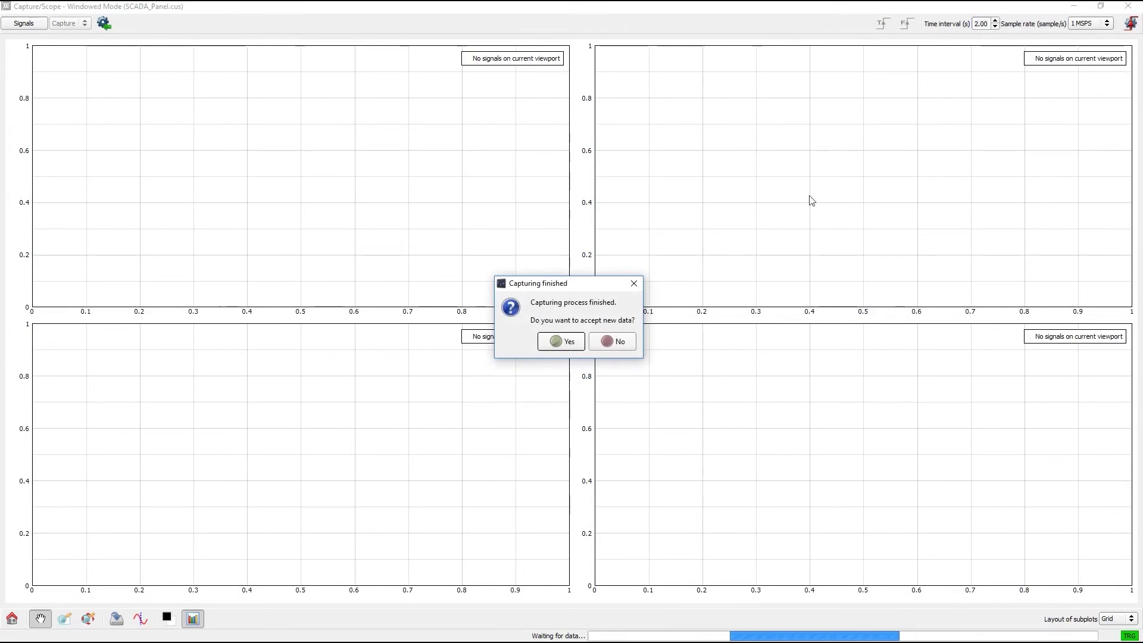
Accept the captured data and box-zoom the plots down to about 0.8266–0.8298 s
left_click(559, 340)
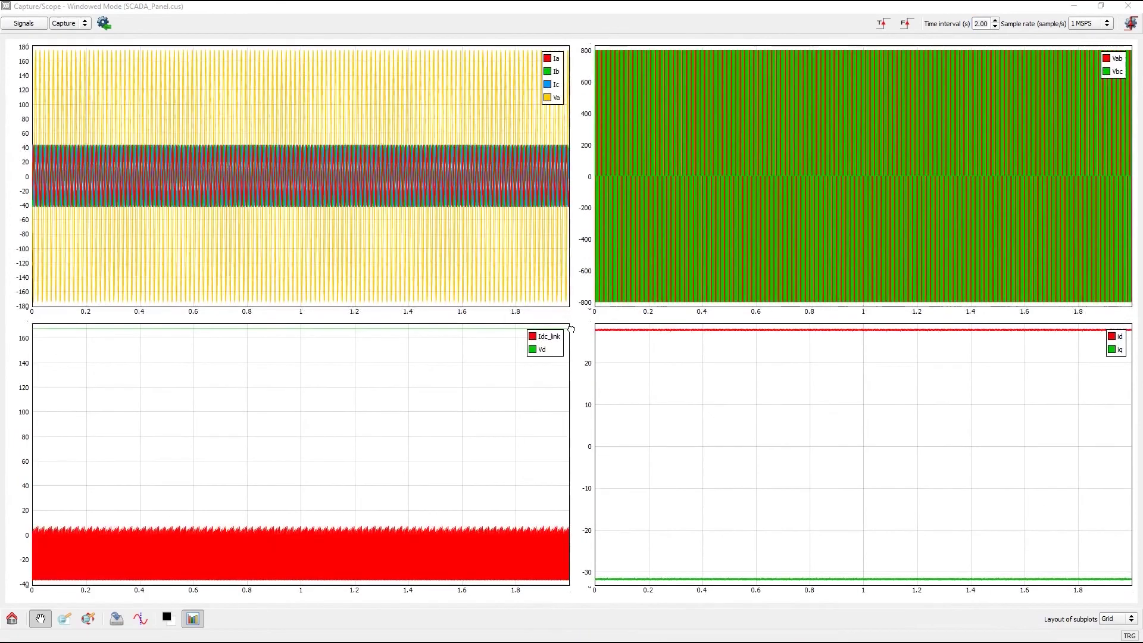
left_click(88, 618)
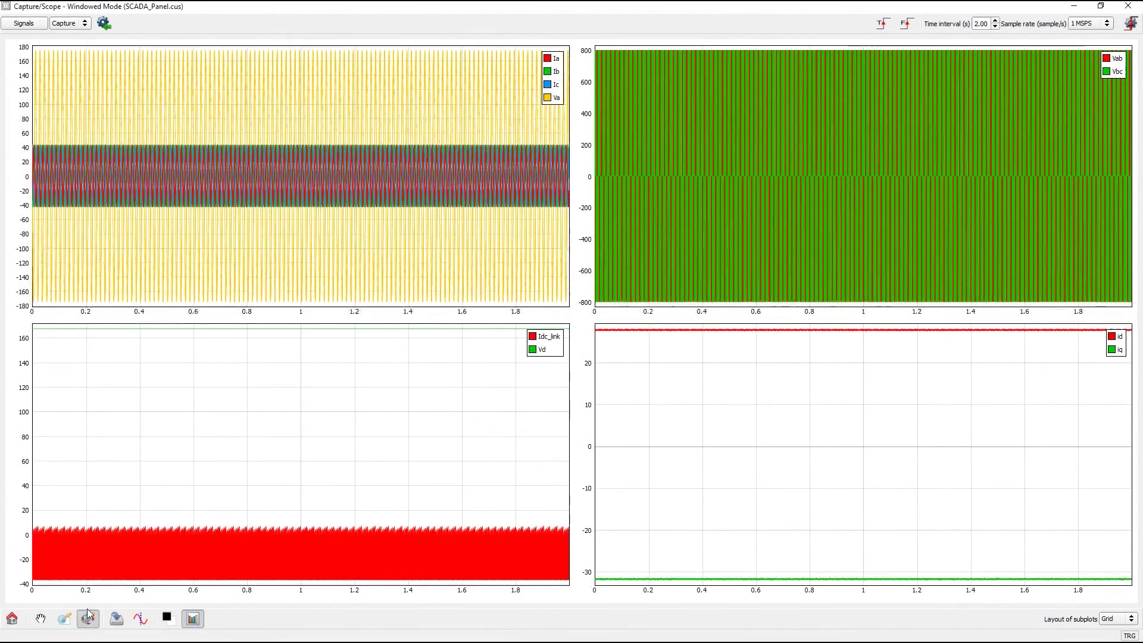
left_click_drag(206, 185, 324, 200)
left_click_drag(191, 169, 345, 215)
left_click_drag(182, 157, 352, 199)
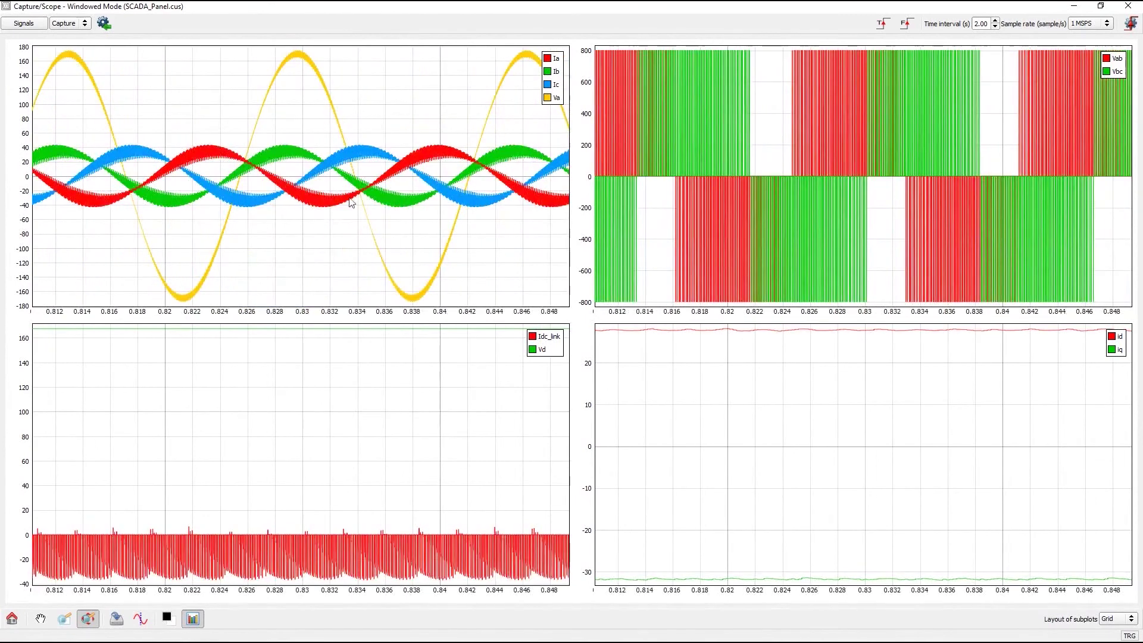
left_click_drag(200, 181, 378, 191)
left_click_drag(266, 122, 272, 183)
left_click_drag(198, 170, 282, 168)
Pan the zoomed plots back to about 0.8175–0.8206 s
left_click(40, 618)
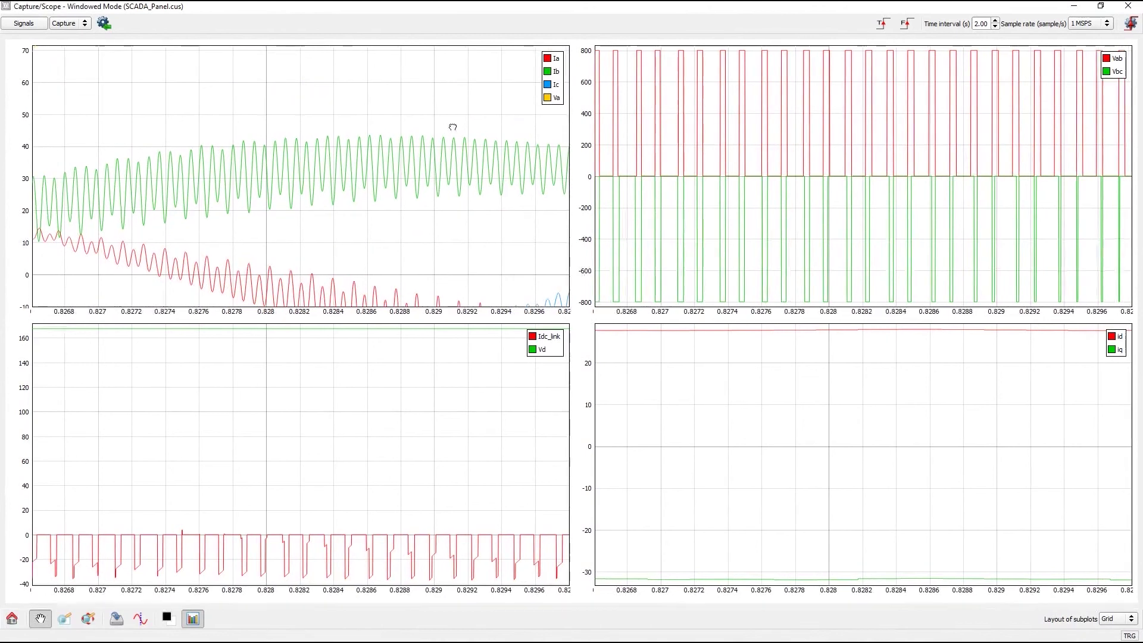
left_click_drag(453, 127, 554, 148)
left_click_drag(179, 149, 357, 161)
left_click_drag(119, 155, 401, 168)
left_click_drag(140, 187, 385, 194)
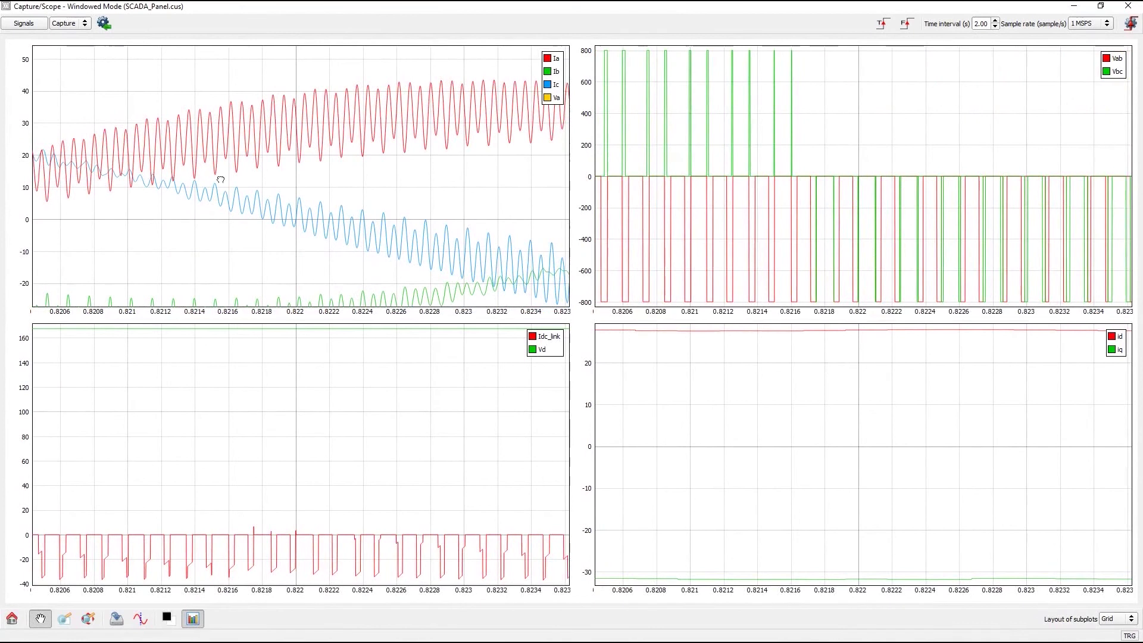
left_click_drag(220, 179, 396, 167)
left_click_drag(165, 176, 341, 186)
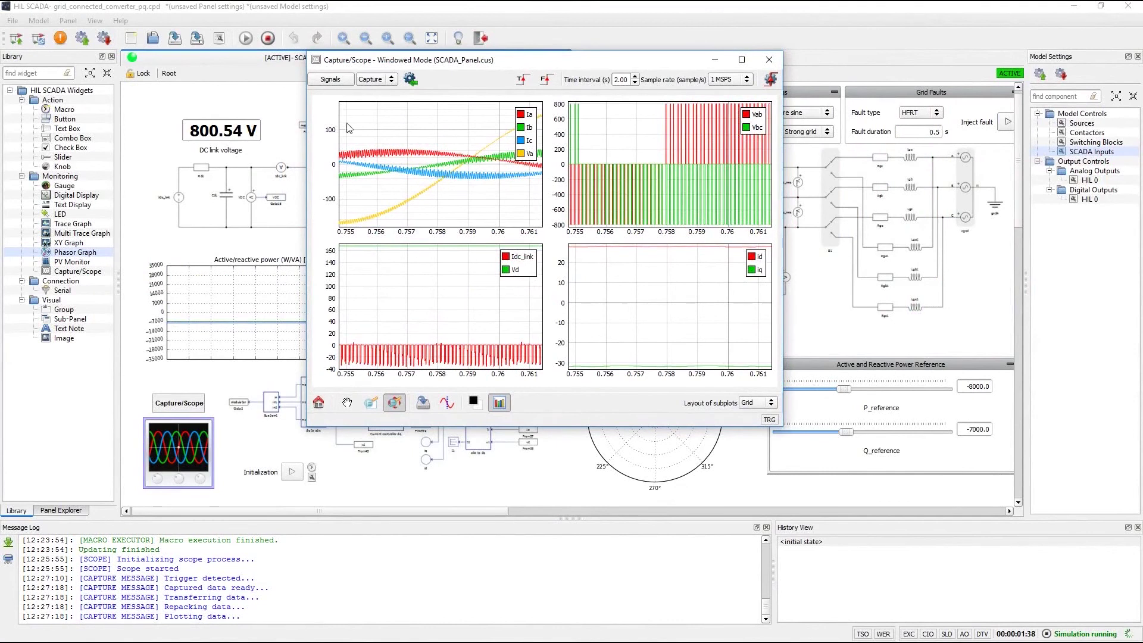
Return the widget to Scope mode, move its window near the top-left, and bring the panel forward
left_click(374, 79)
left_click(372, 91)
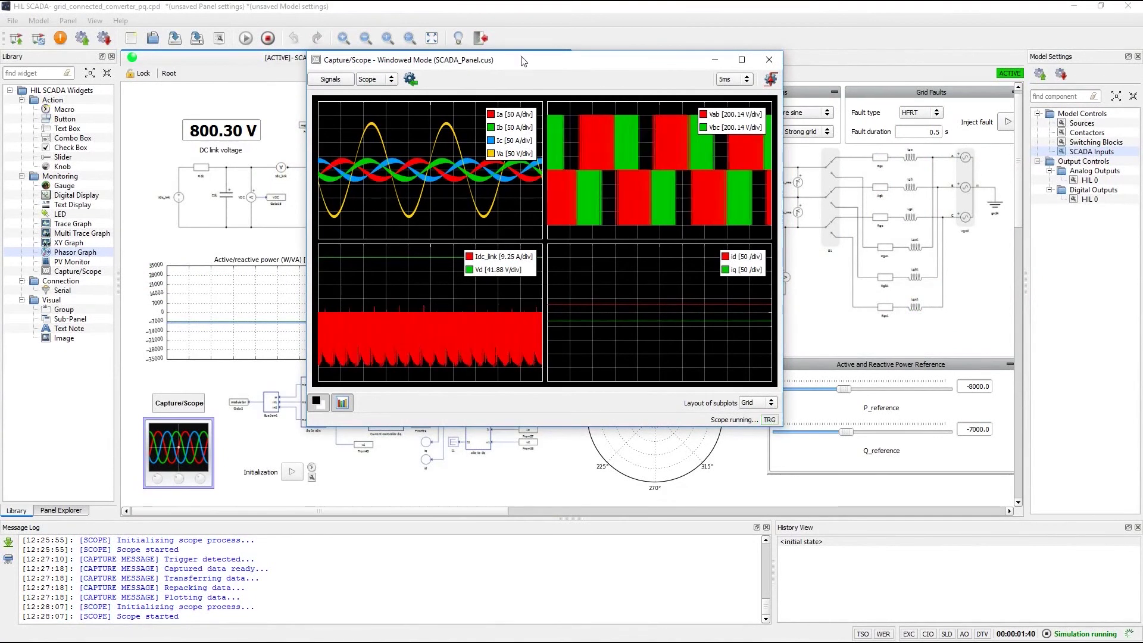
left_click_drag(521, 60, 564, 115)
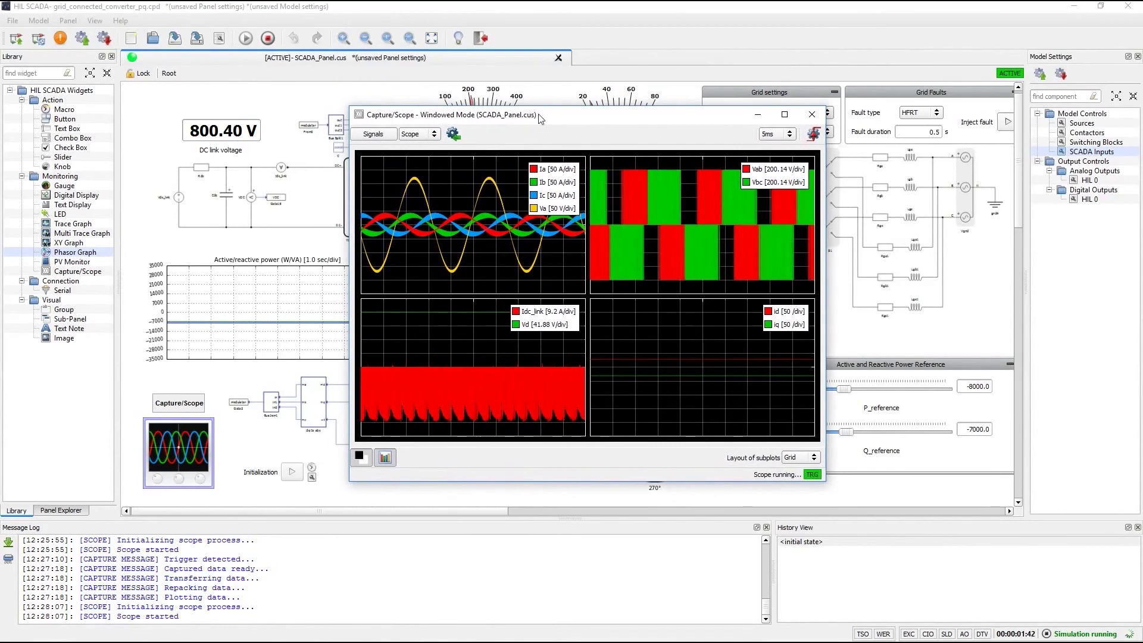
left_click_drag(554, 117, 432, 102)
left_click(226, 385)
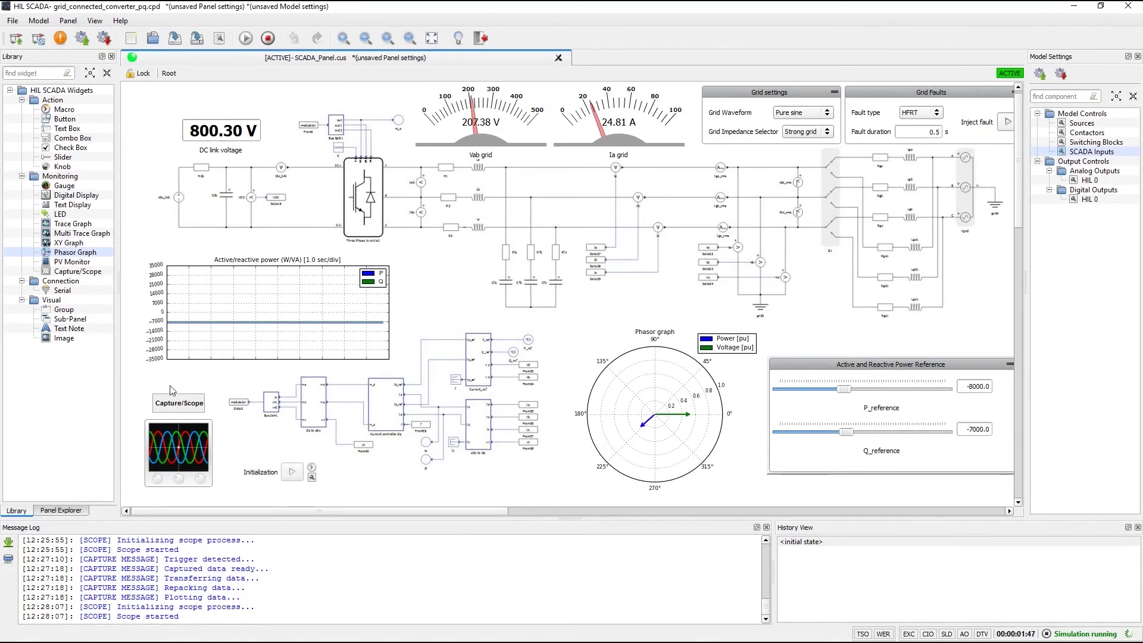
Switch the Capture/Scope to embedded mode and move it to the panel centre
right_click(180, 441)
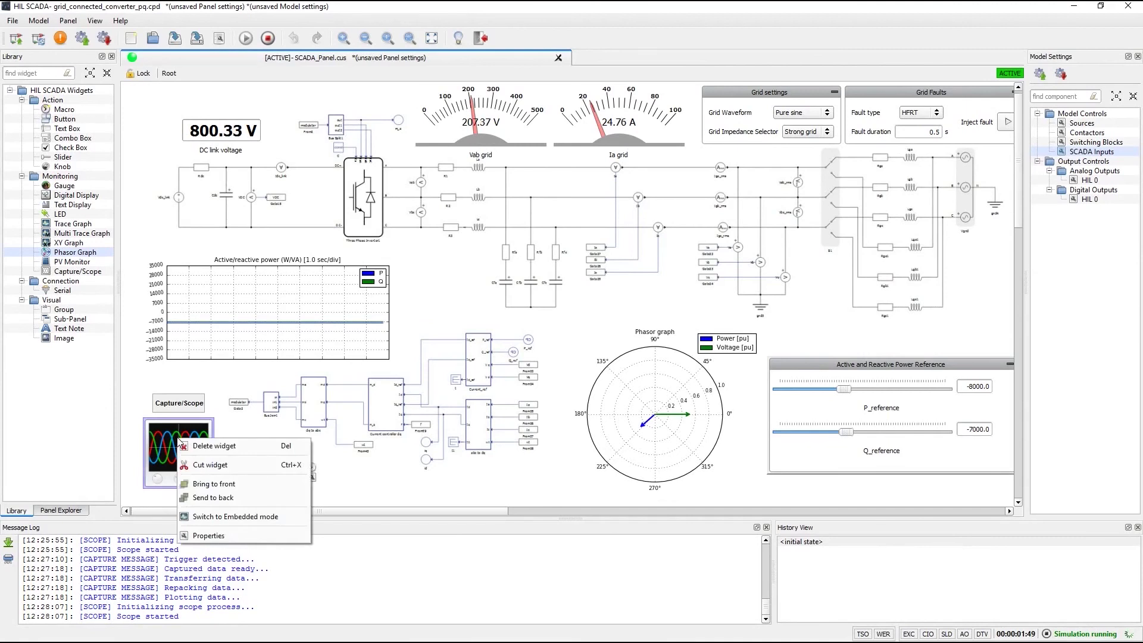
left_click(258, 518)
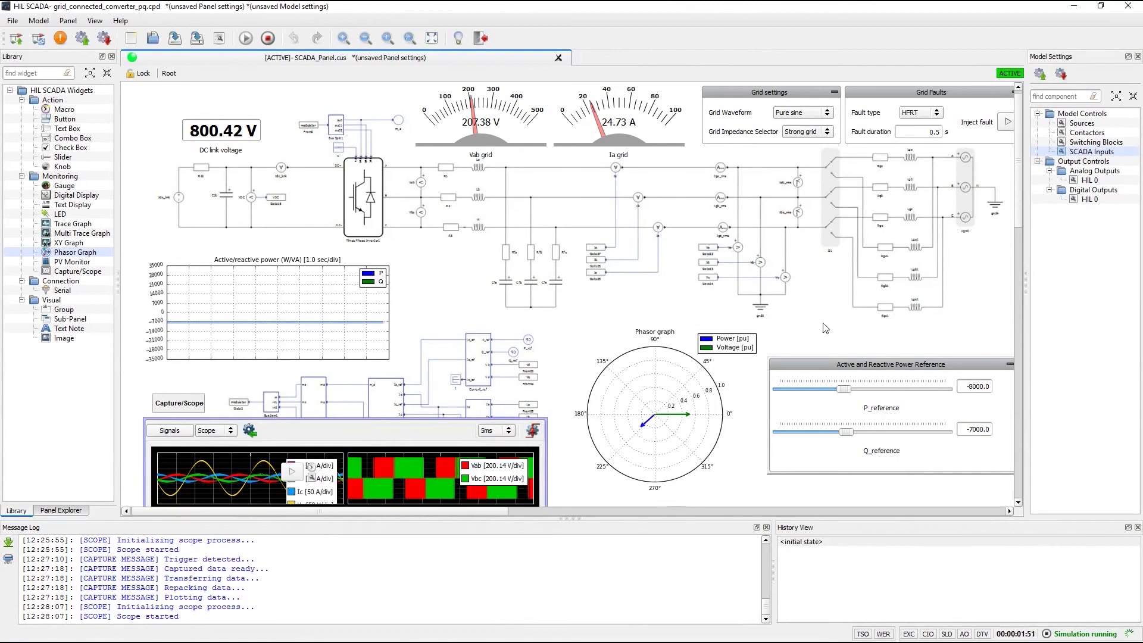
scroll(1020, 165, "down", 5)
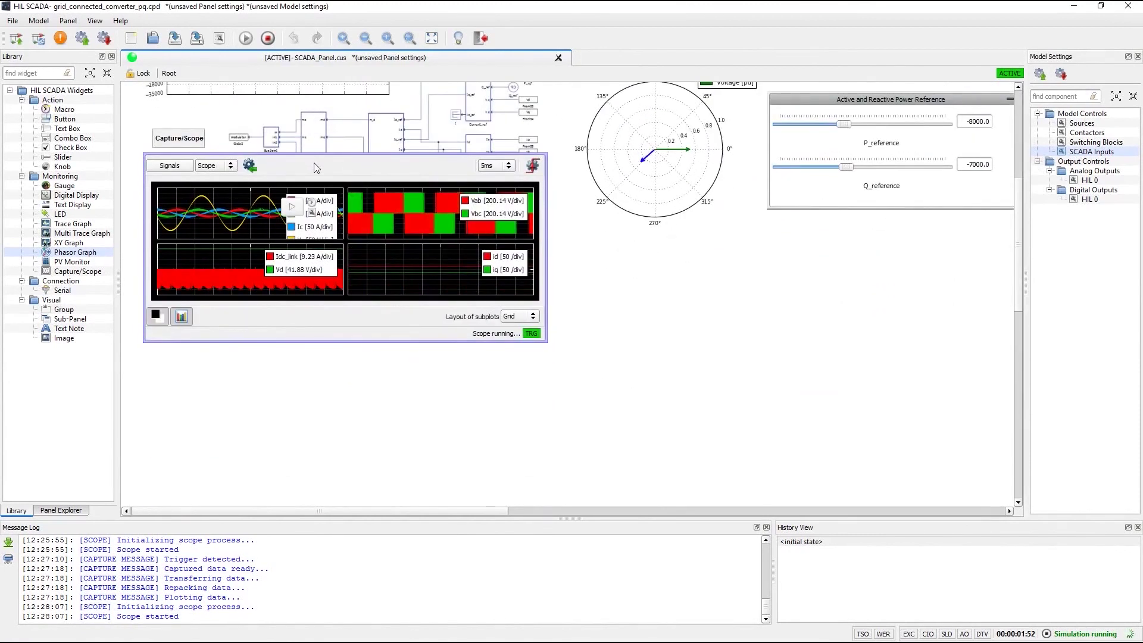
left_click_drag(313, 163, 538, 277)
left_click(530, 250)
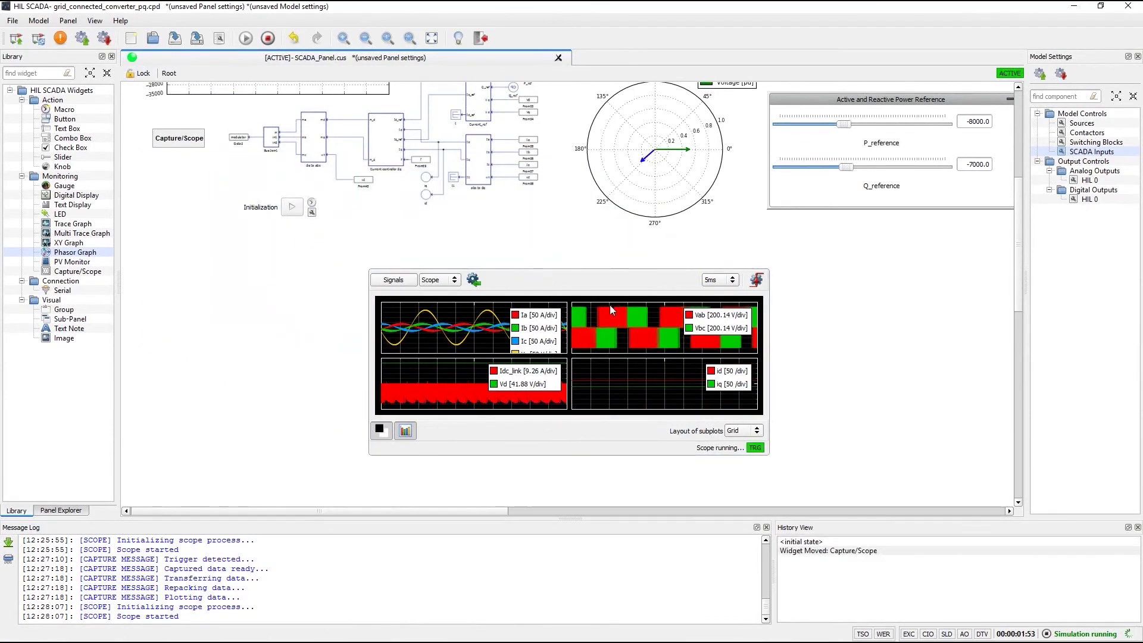
Enlarge the embedded scope and shift it further left below the phasor graph
left_click_drag(767, 457, 854, 503)
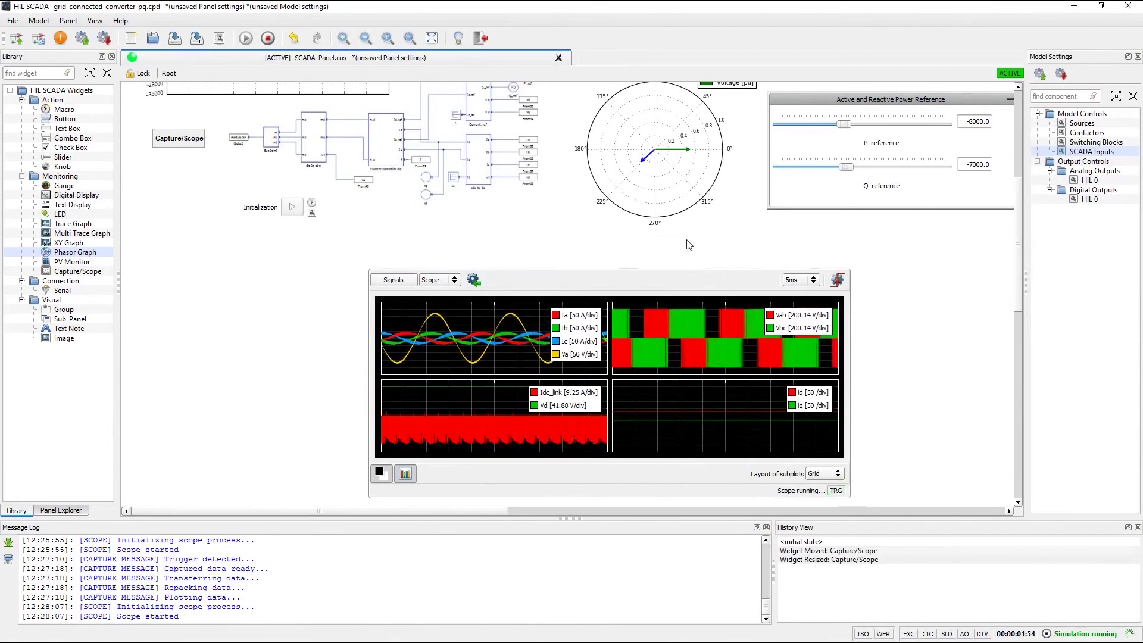
scroll(687, 244, "up", 5)
scroll(686, 244, "down", 7)
scroll(683, 241, "up", 5)
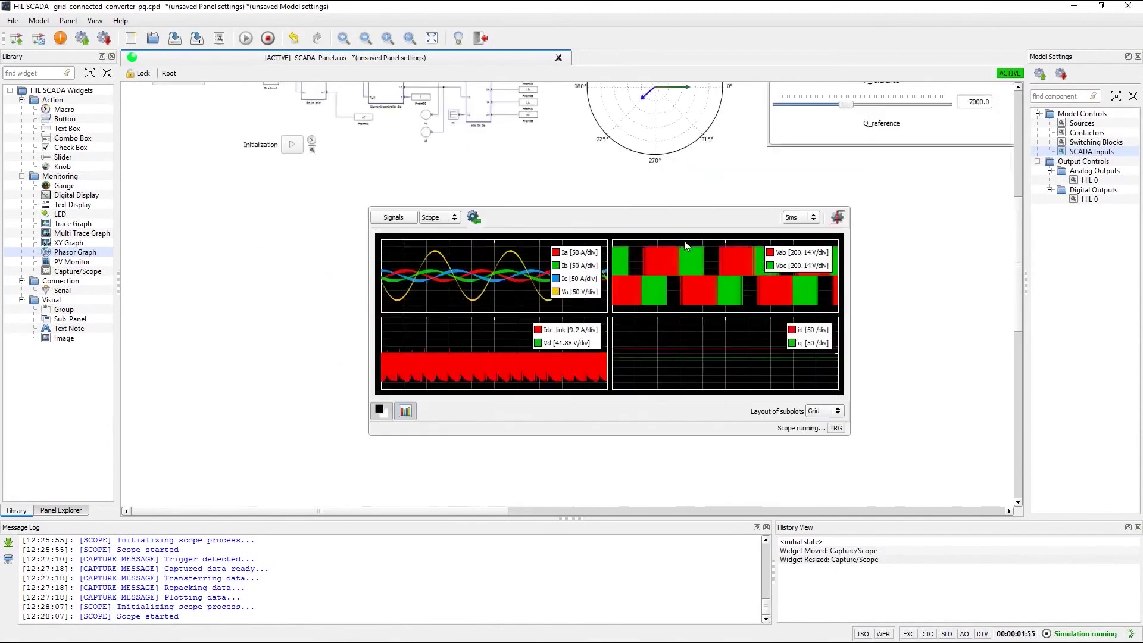
scroll(683, 241, "down", 5)
mouse_move(348, 513)
left_mouse_down()
mouse_move(452, 512)
mouse_move(364, 512)
left_mouse_up()
scroll(331, 501, "left", 1)
scroll(543, 241, "up", 7)
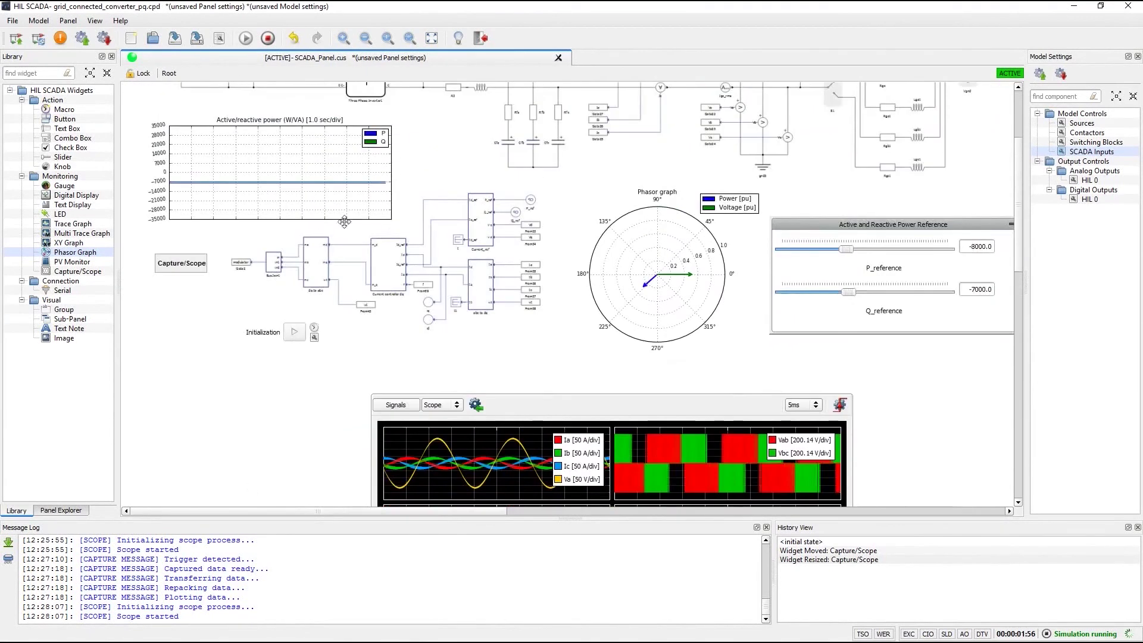
scroll(542, 238, "down", 5)
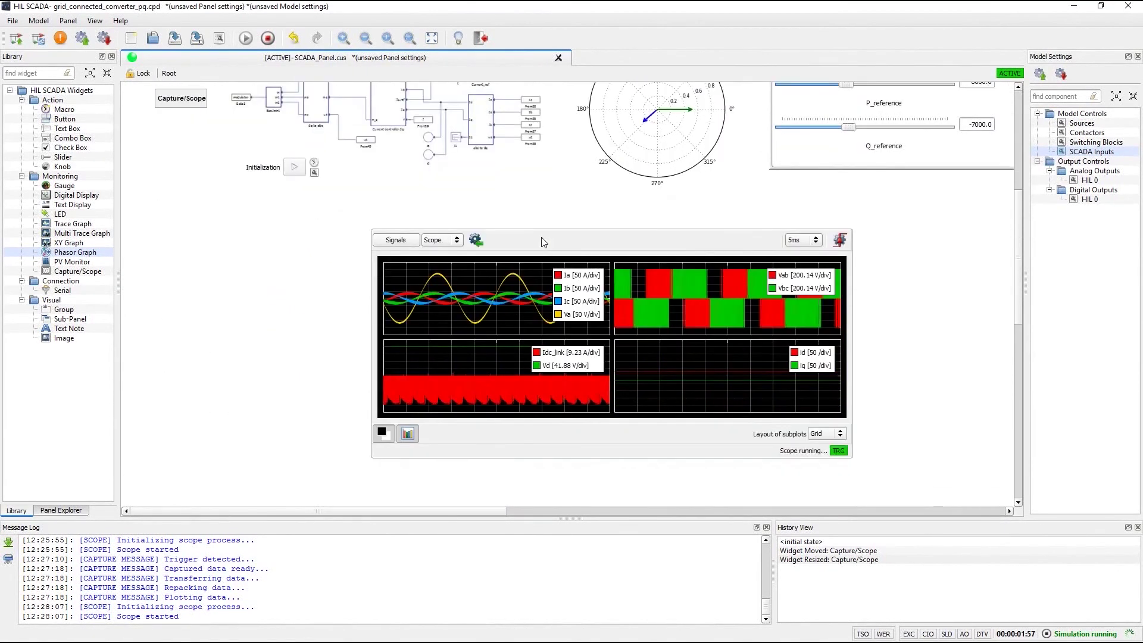
left_click_drag(589, 244, 366, 227)
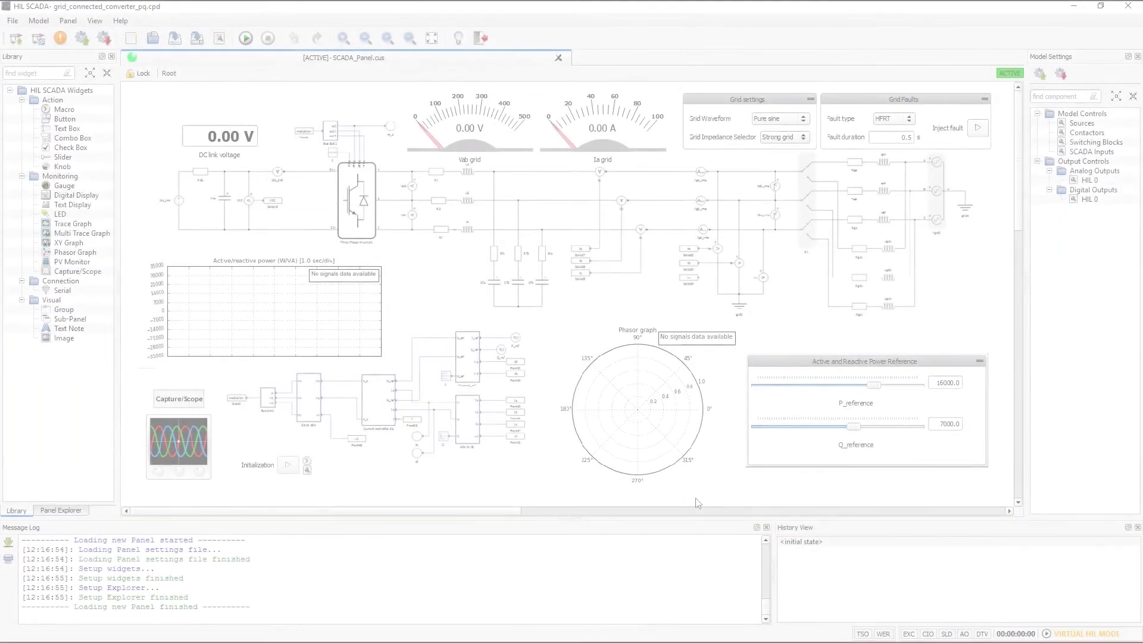